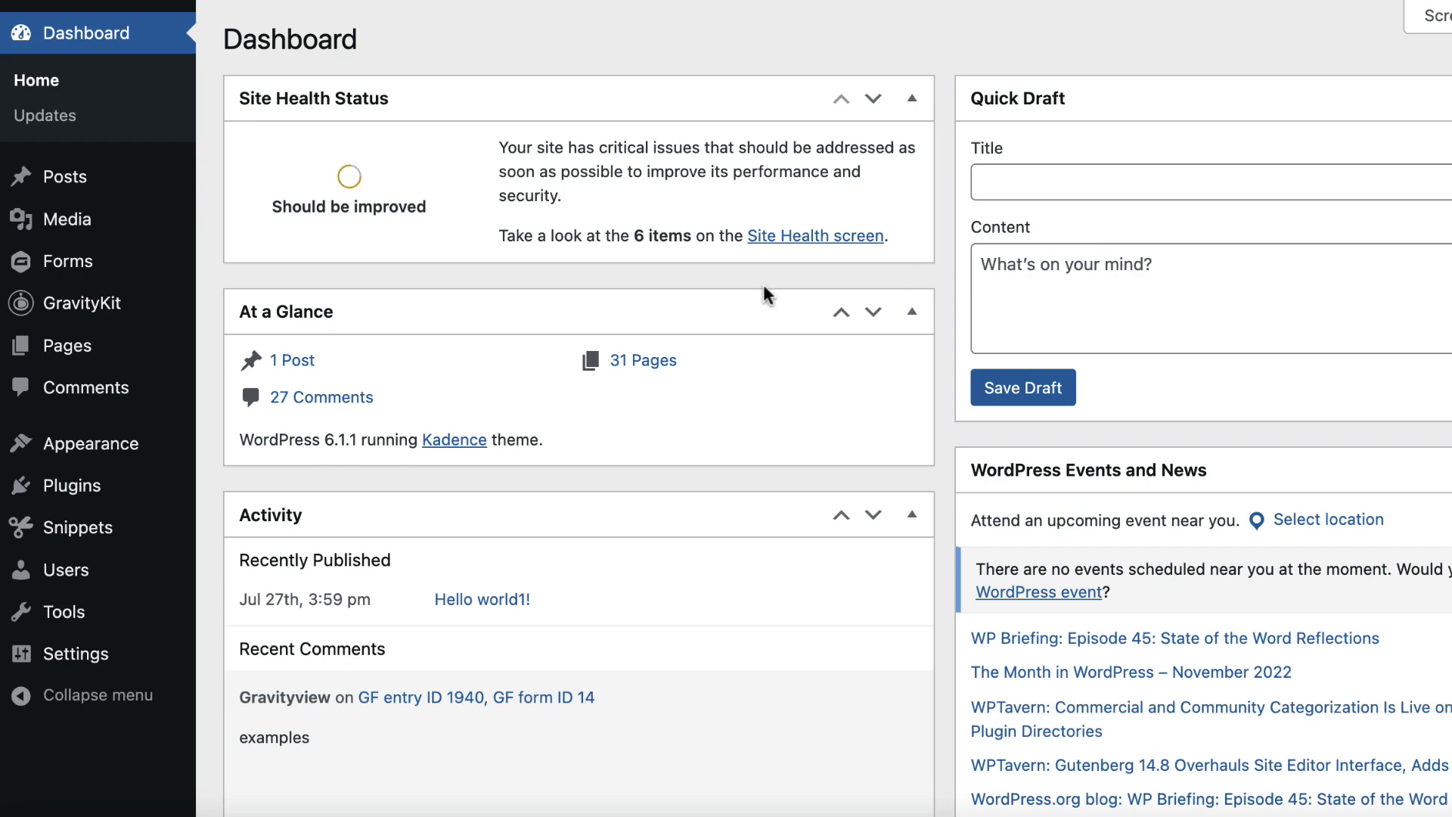
Install the Ratings & Reviews extension from GravityKit's Not Installed products list.
mouse_move(140, 323)
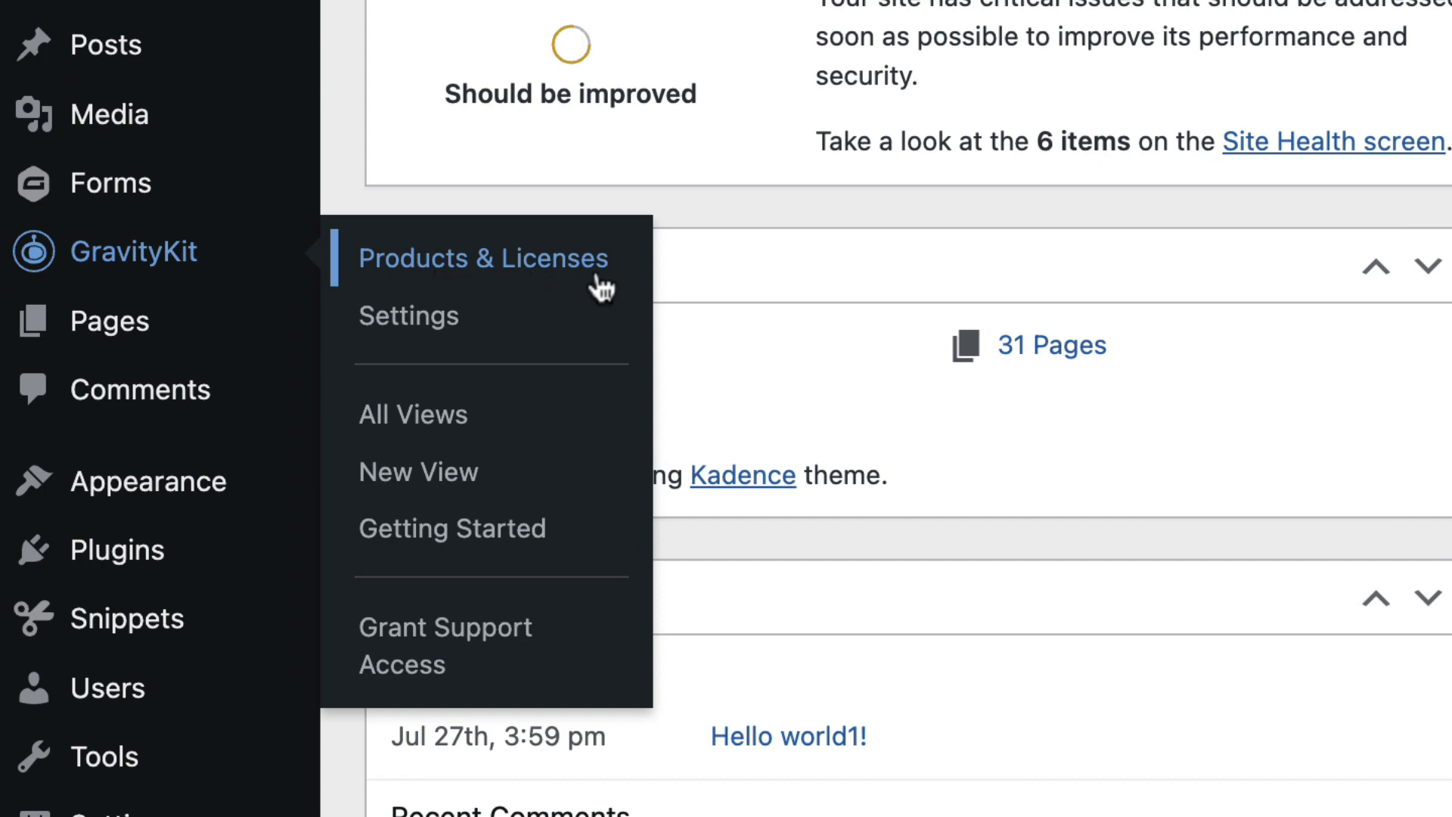
left_click(599, 274)
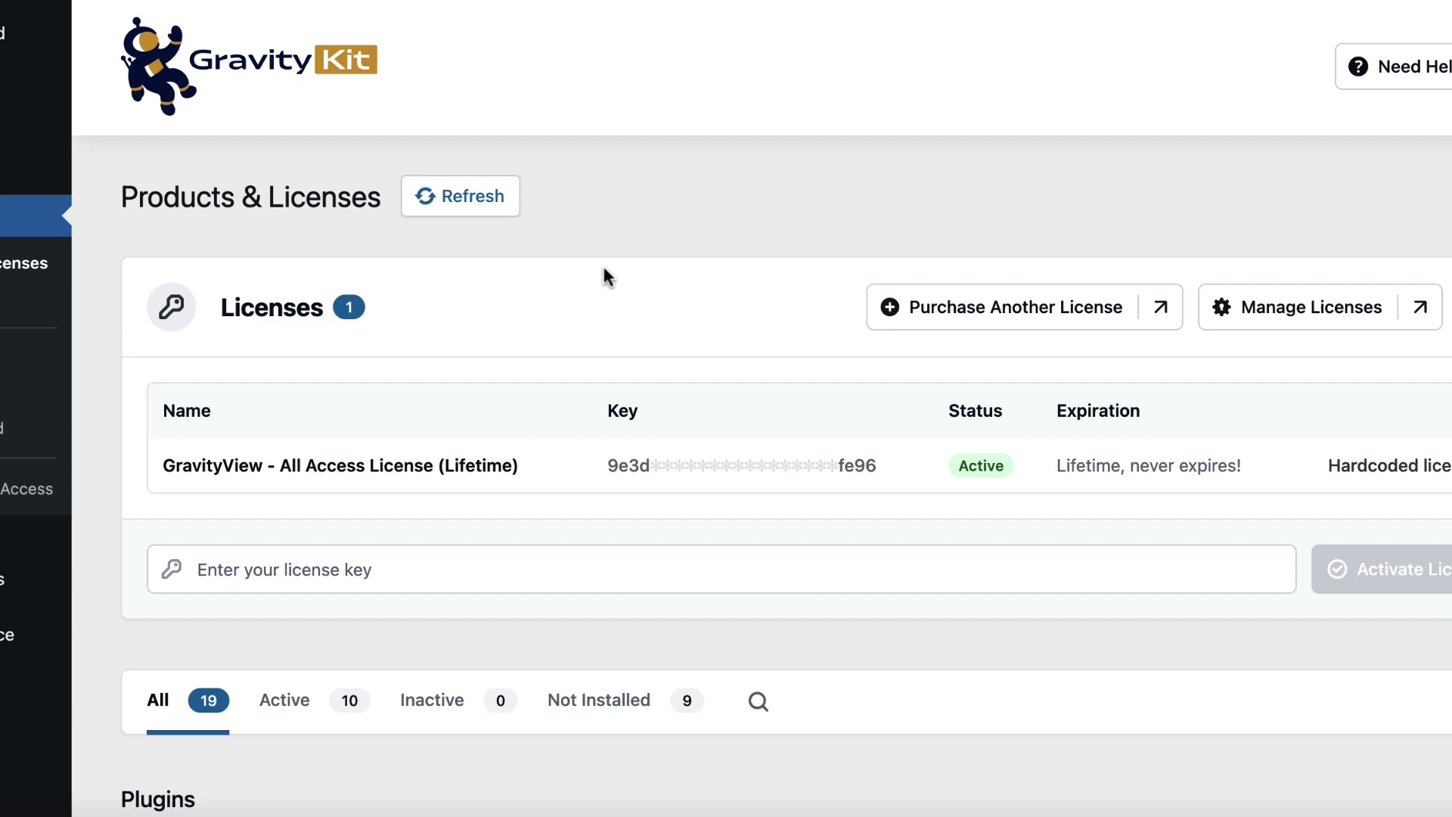
scroll(602, 272, "down", 4)
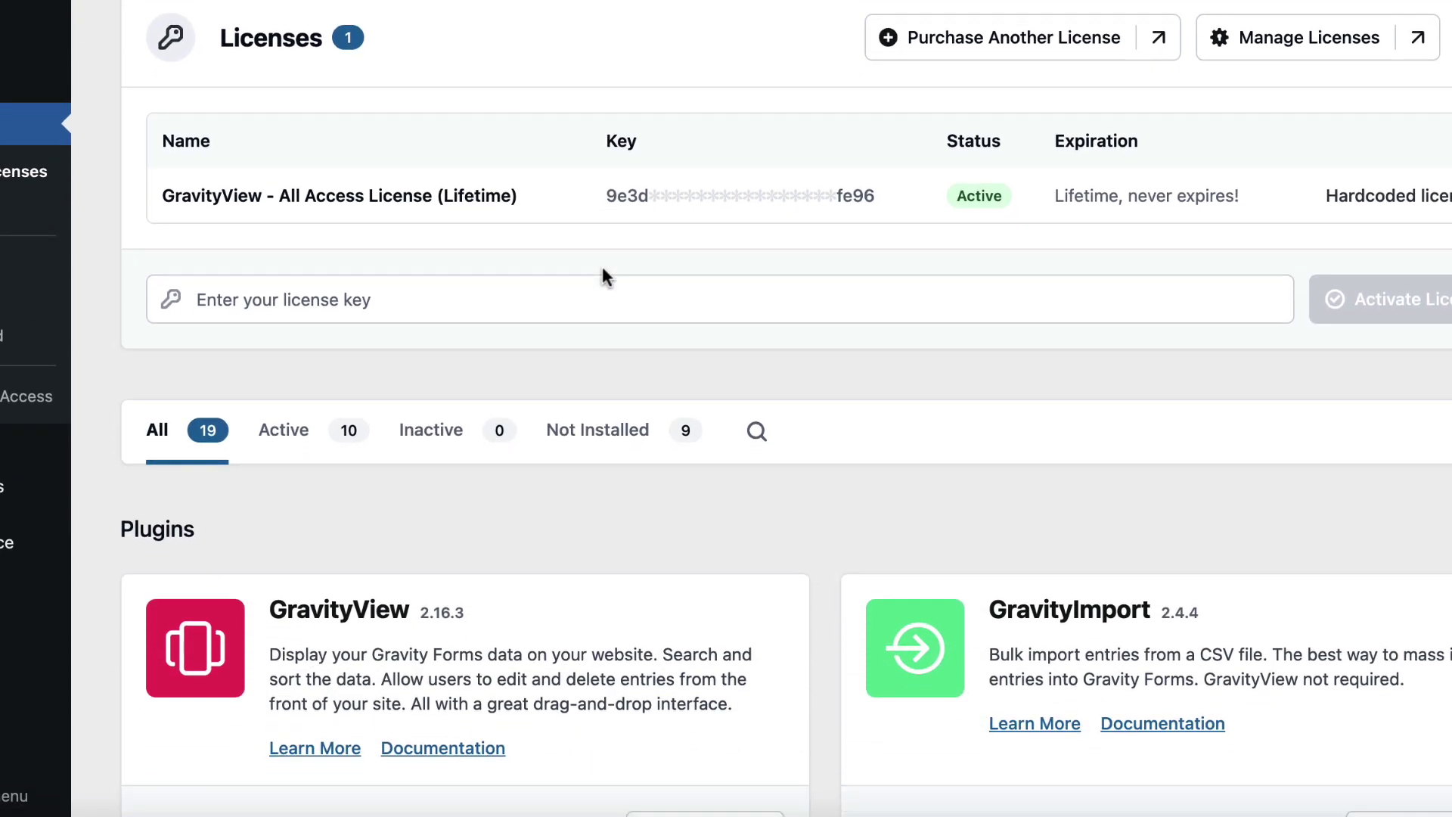
scroll(602, 267, "down", 2)
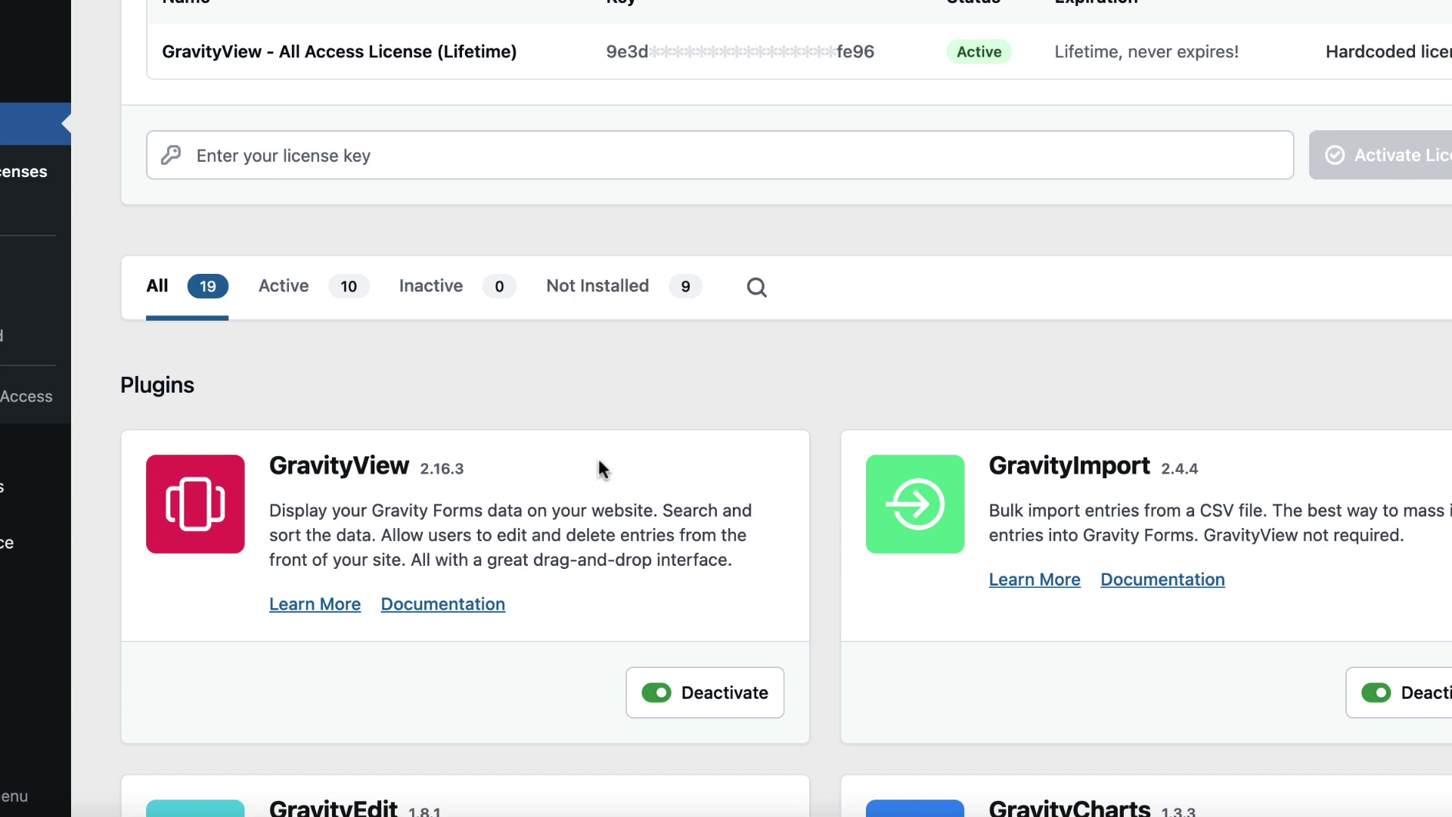
scroll(659, 486, "down", 3)
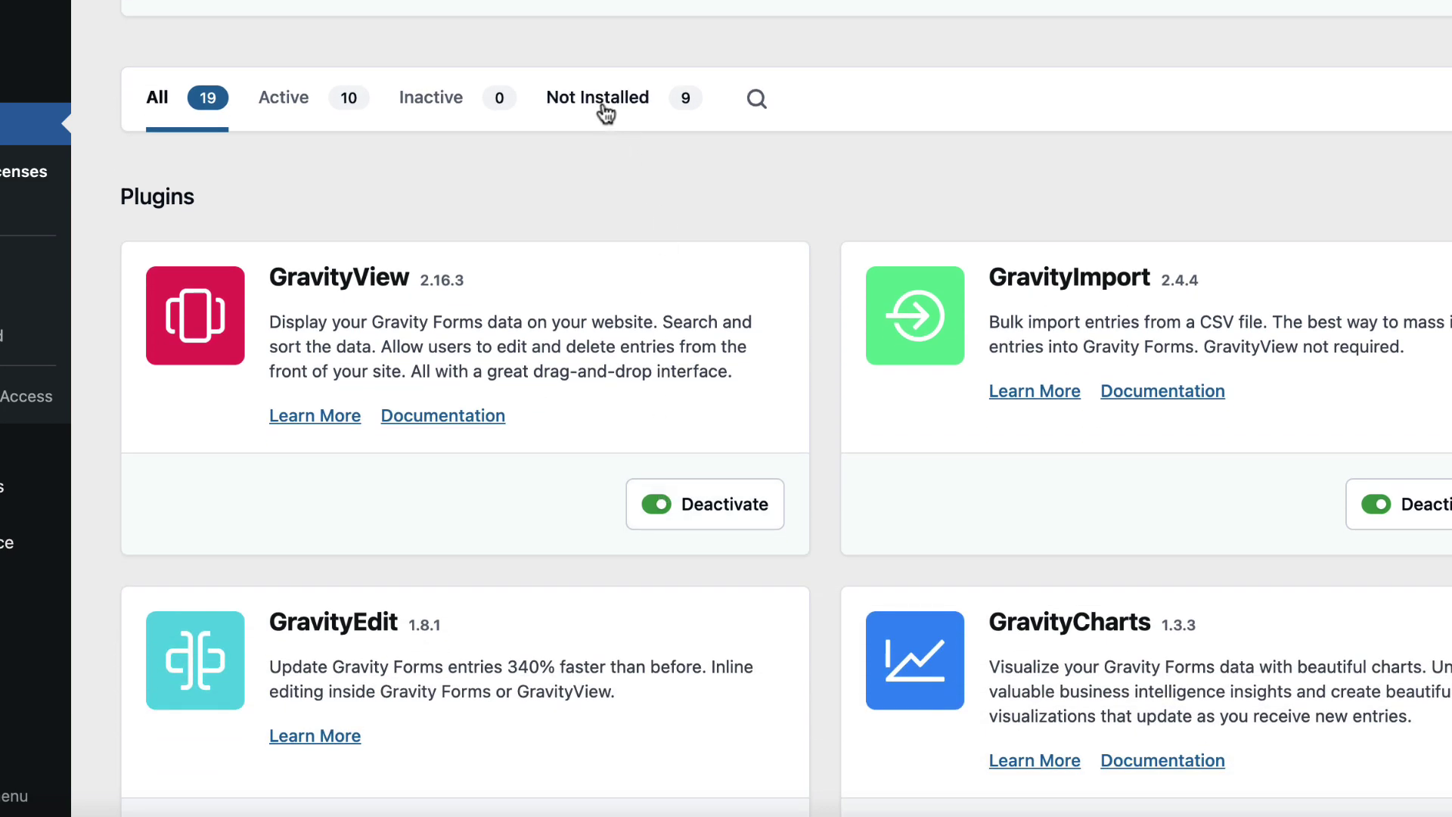
left_click(603, 103)
scroll(623, 215, "down", 2)
scroll(623, 214, "down", 10)
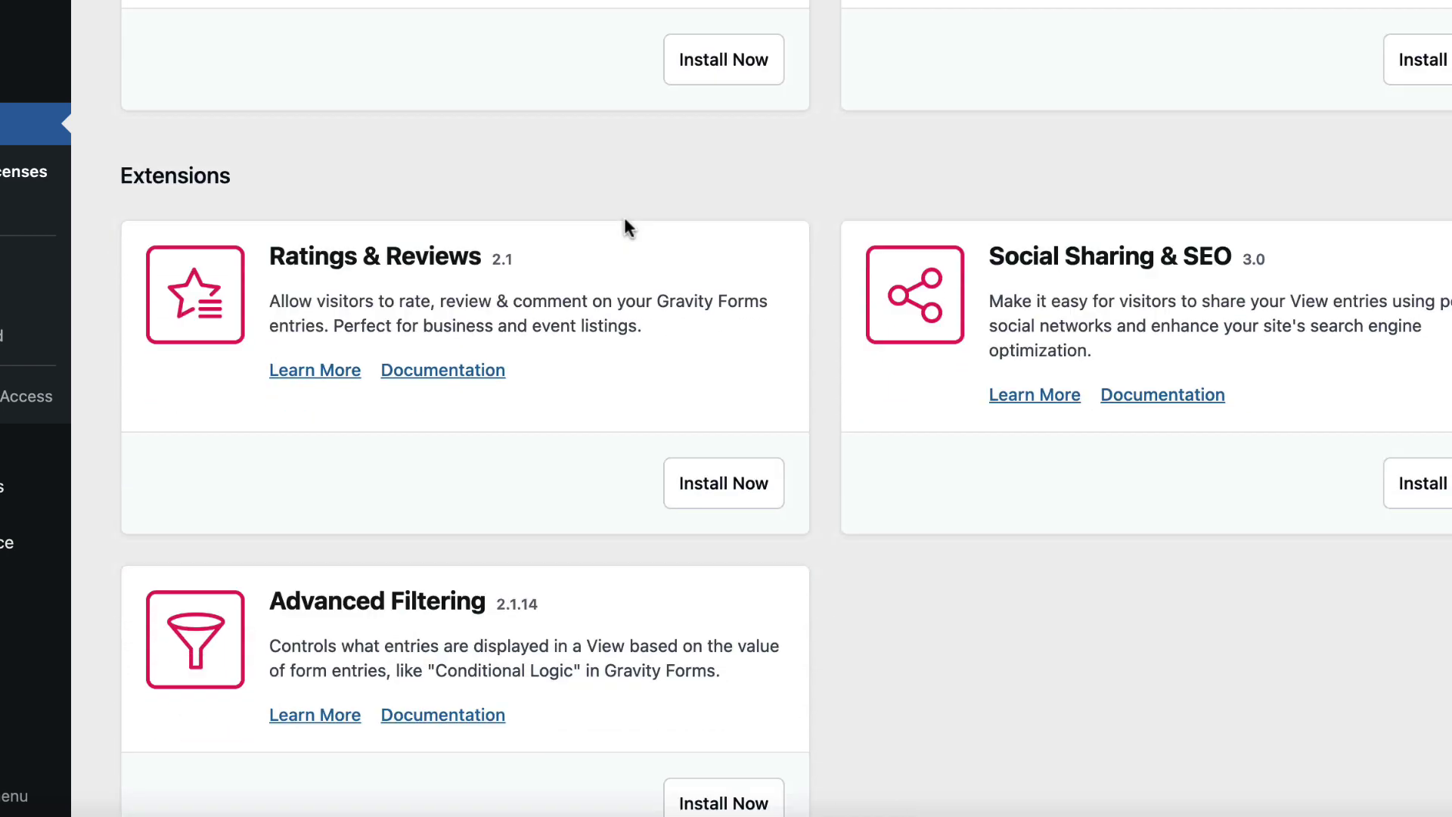
scroll(623, 215, "up", 2)
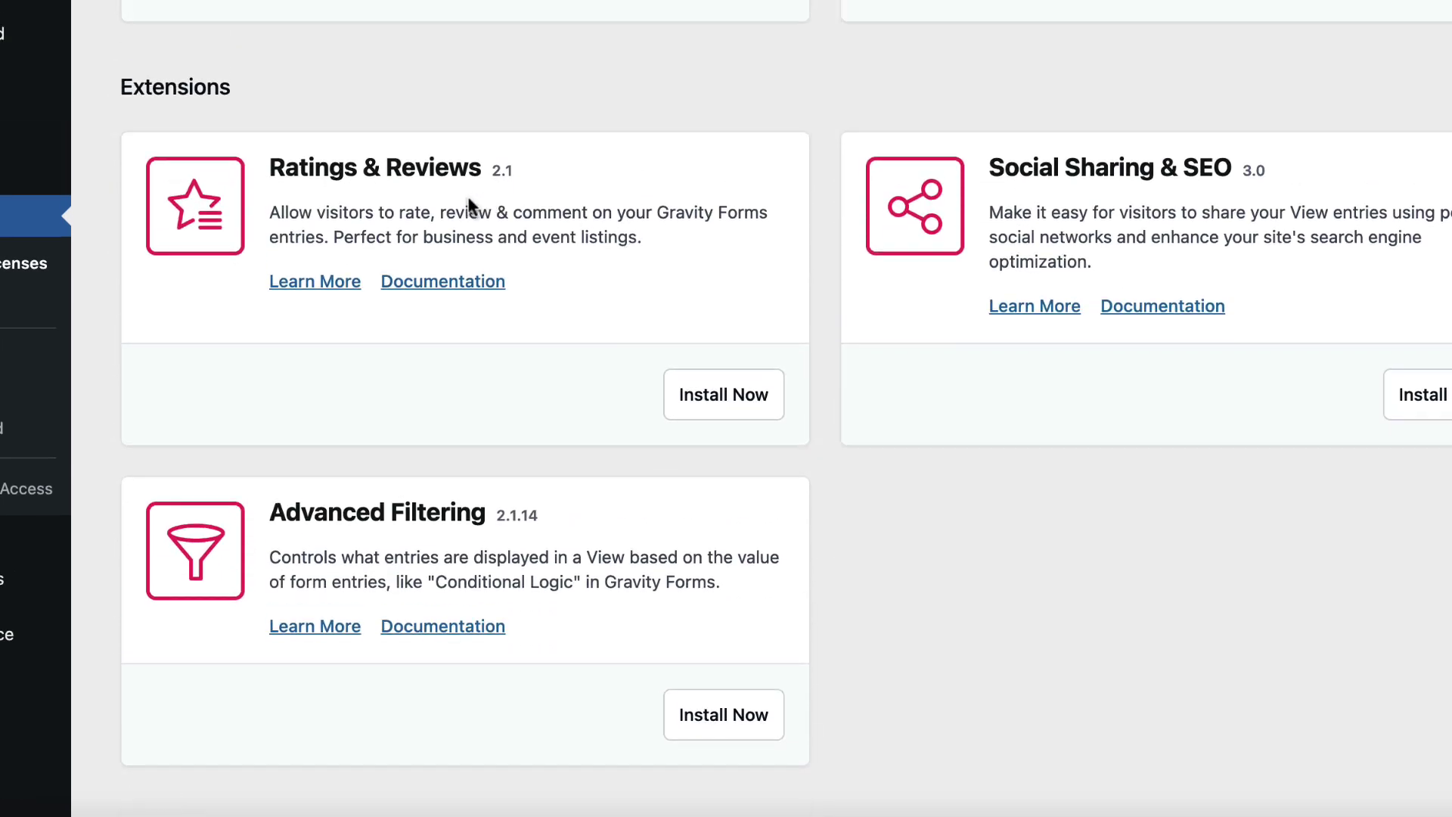
left_click(722, 408)
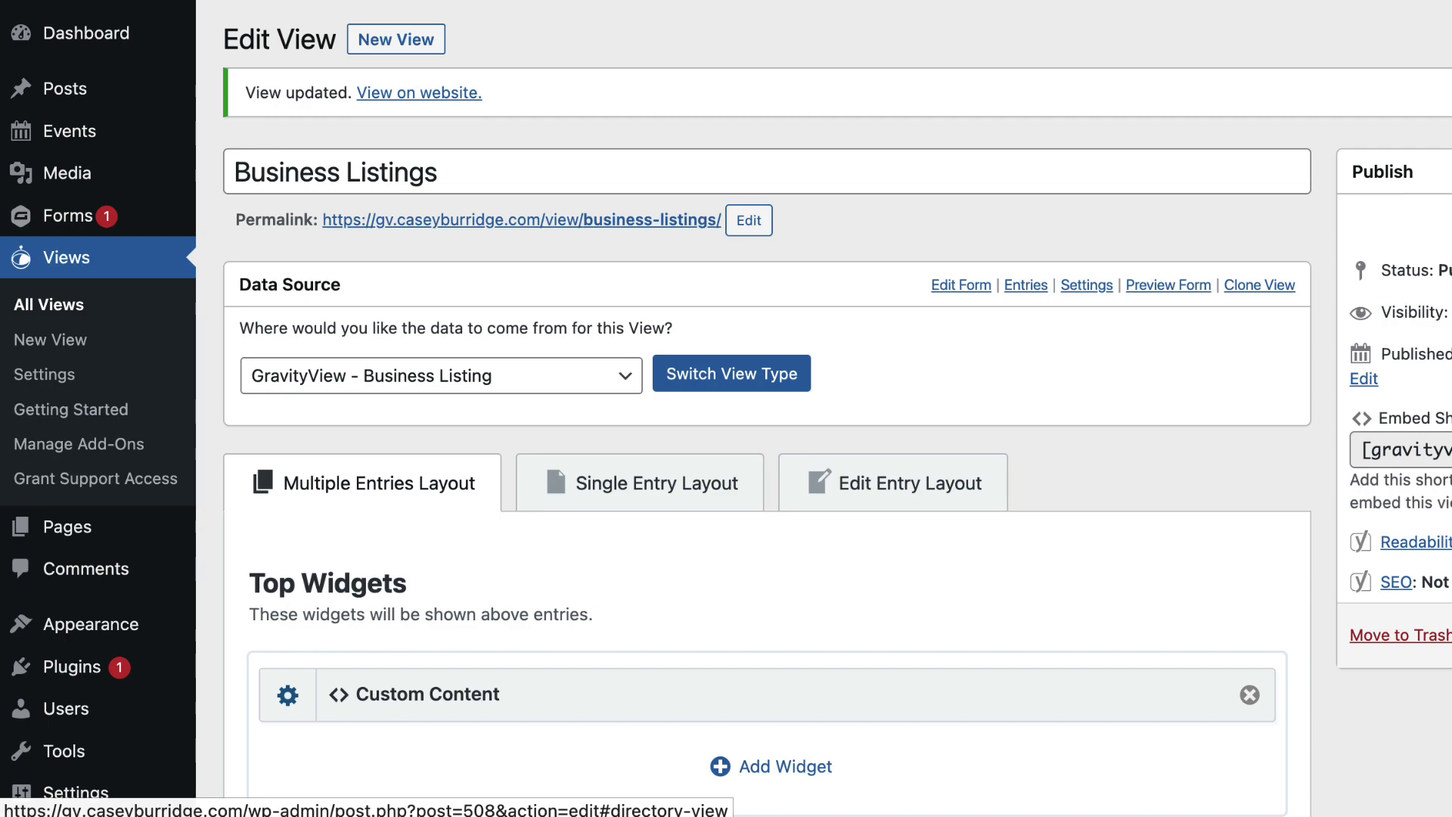
Scroll the Business Listings view editor down to its Settings panel.
scroll(756, 409, "down", 15)
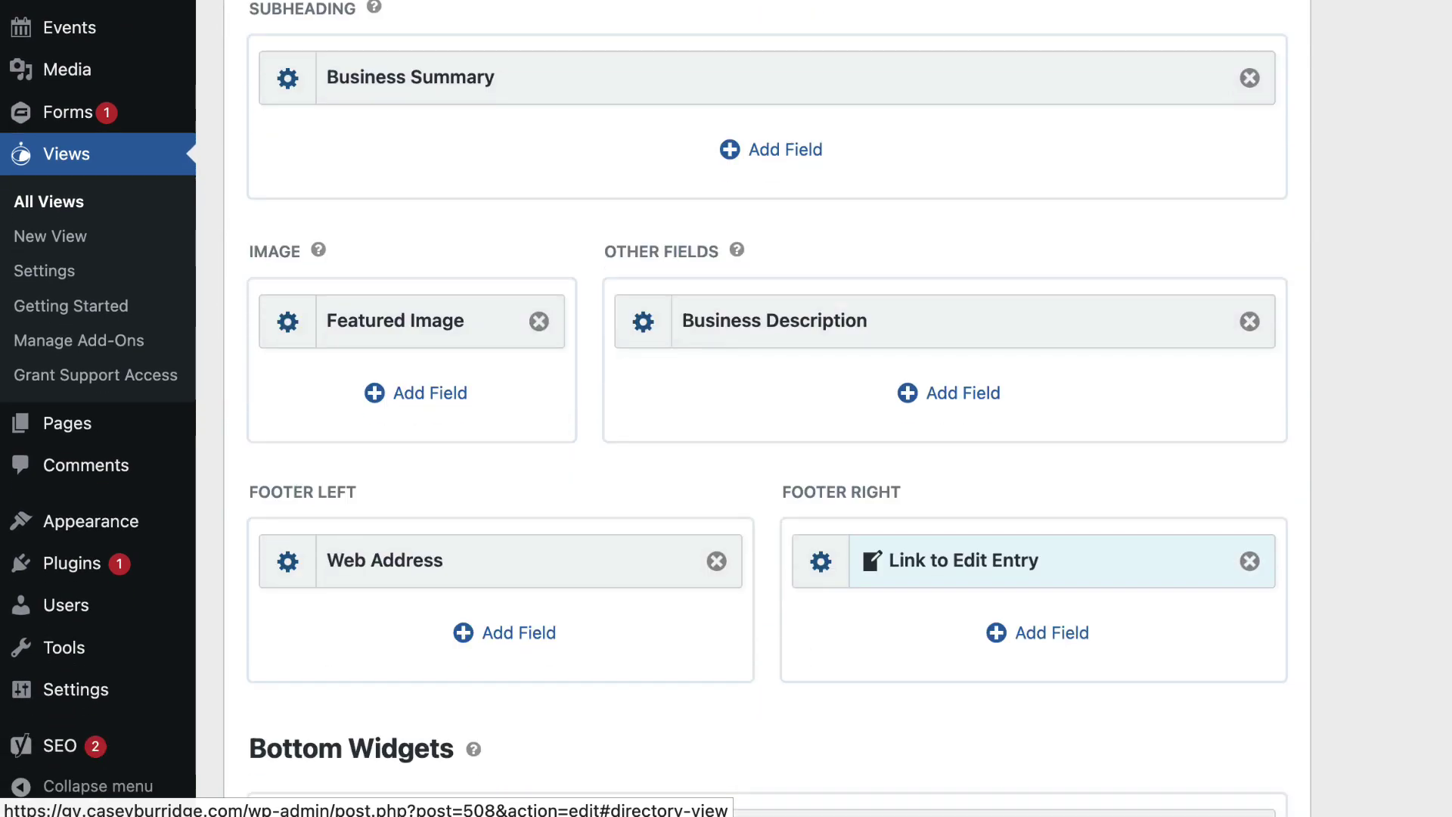
scroll(756, 408, "down", 10)
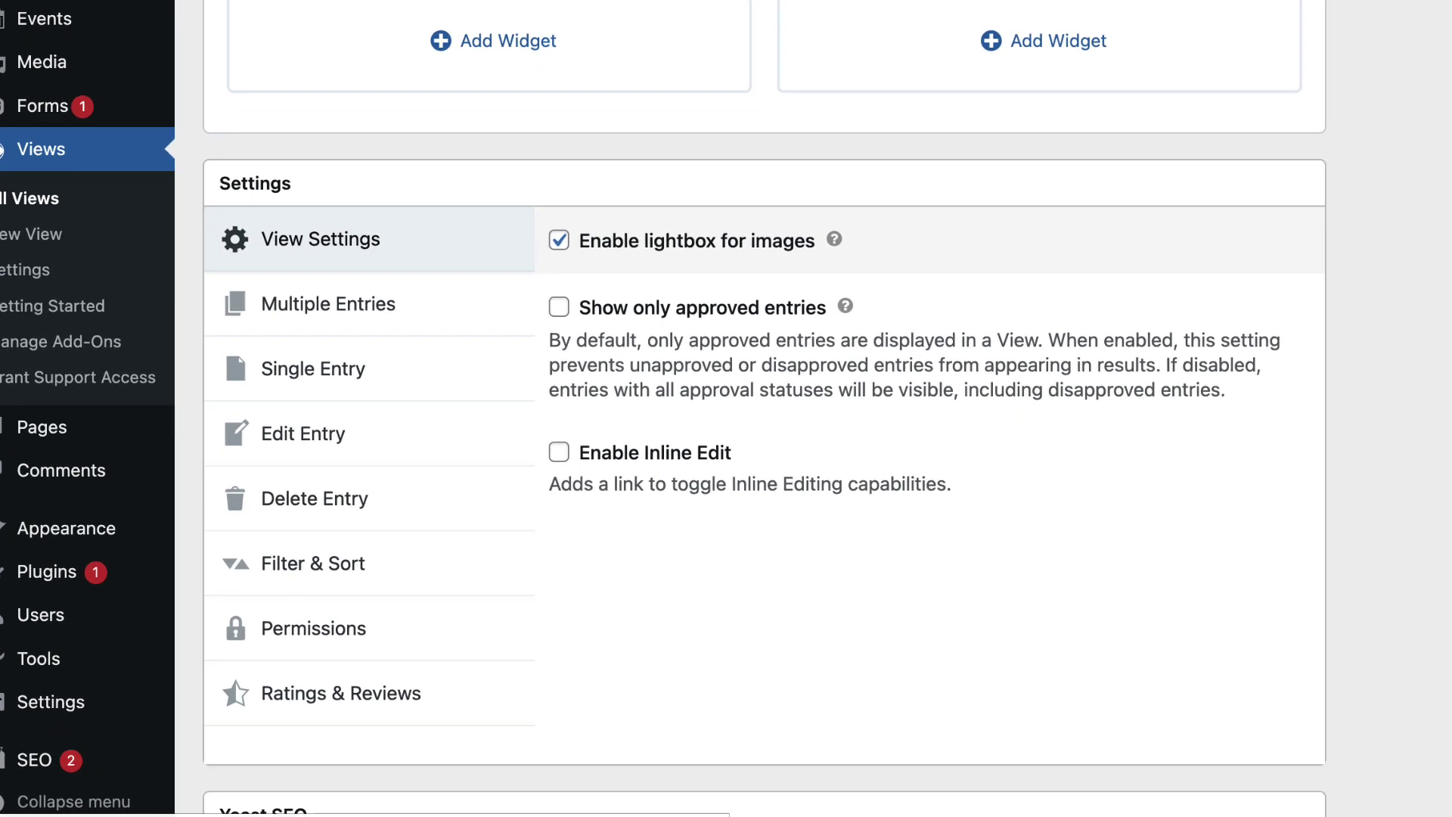
scroll(747, 408, "down", 2)
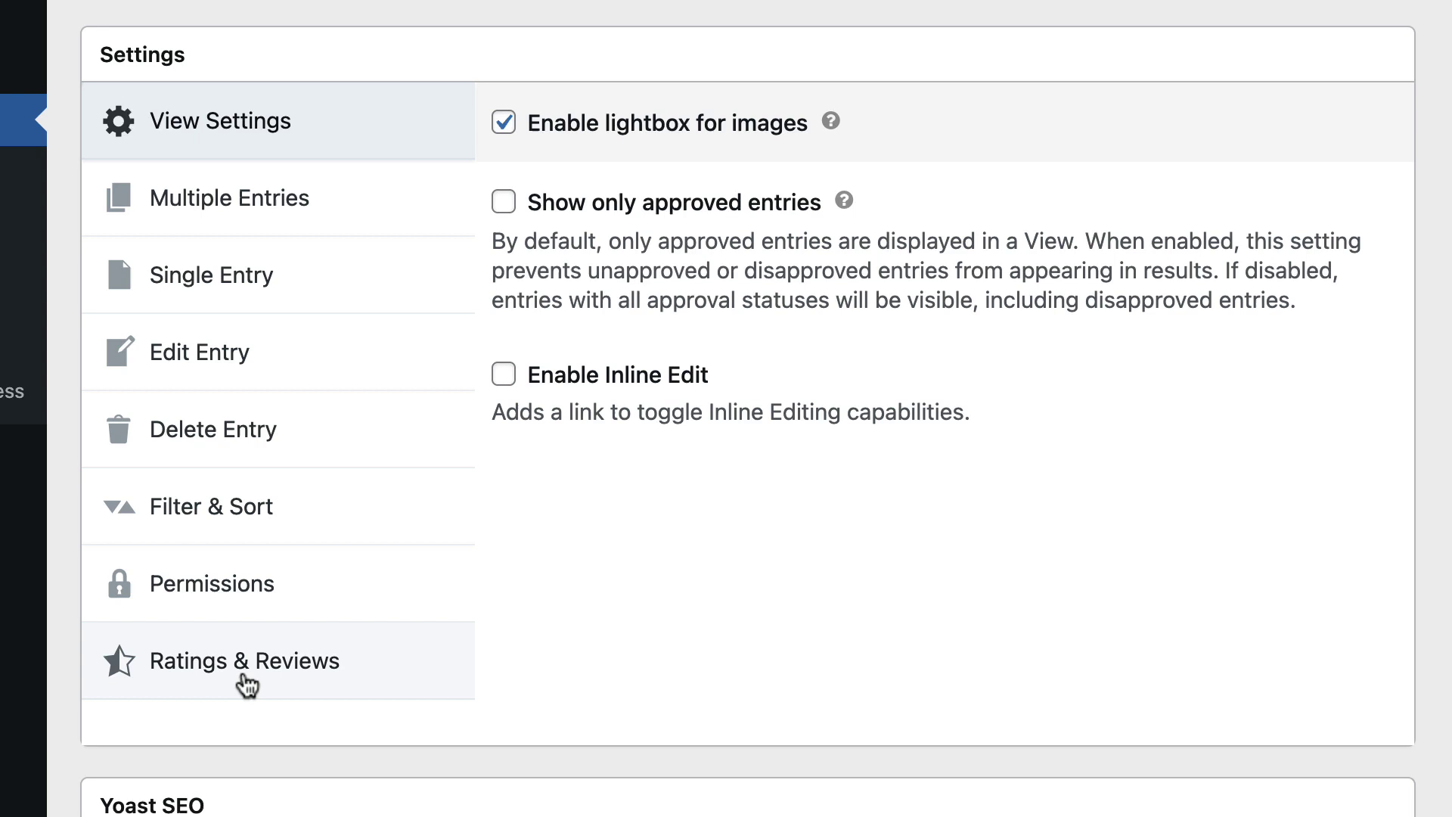
Enable entry reviews with 5-Star Rating type, limited to one review per person per entry.
left_click(247, 685)
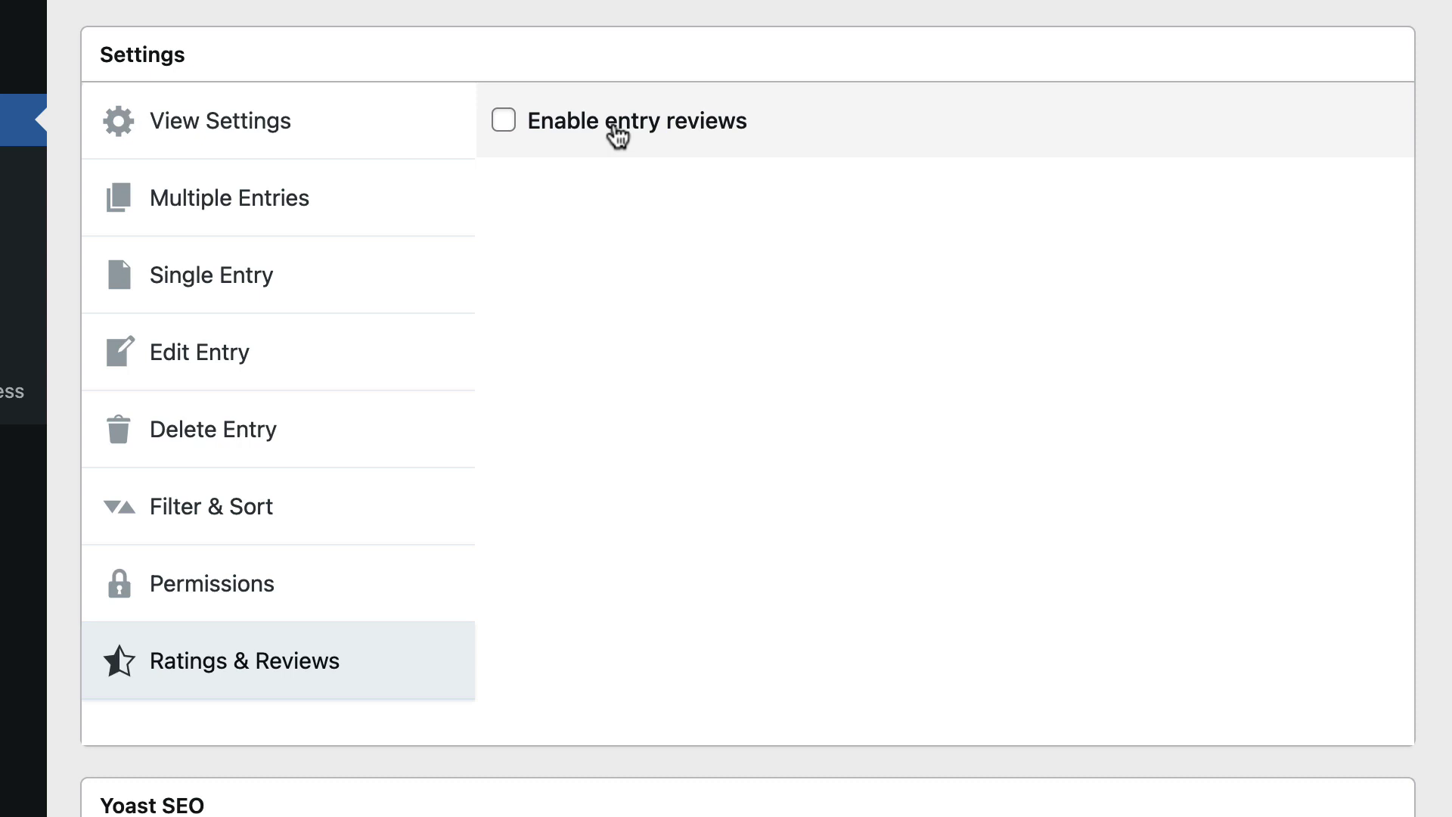
left_click(617, 135)
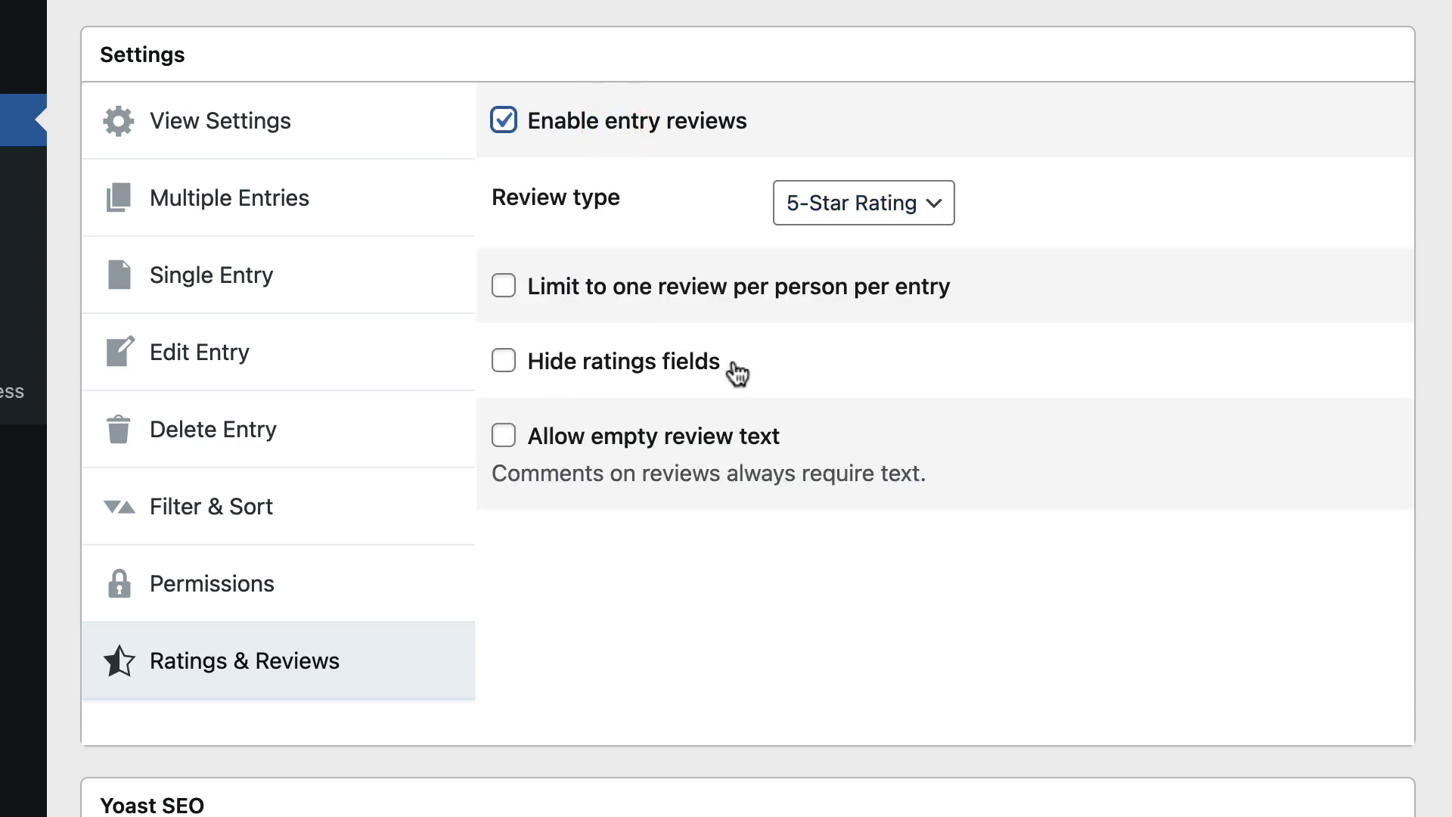
scroll(860, 452, "up", 1)
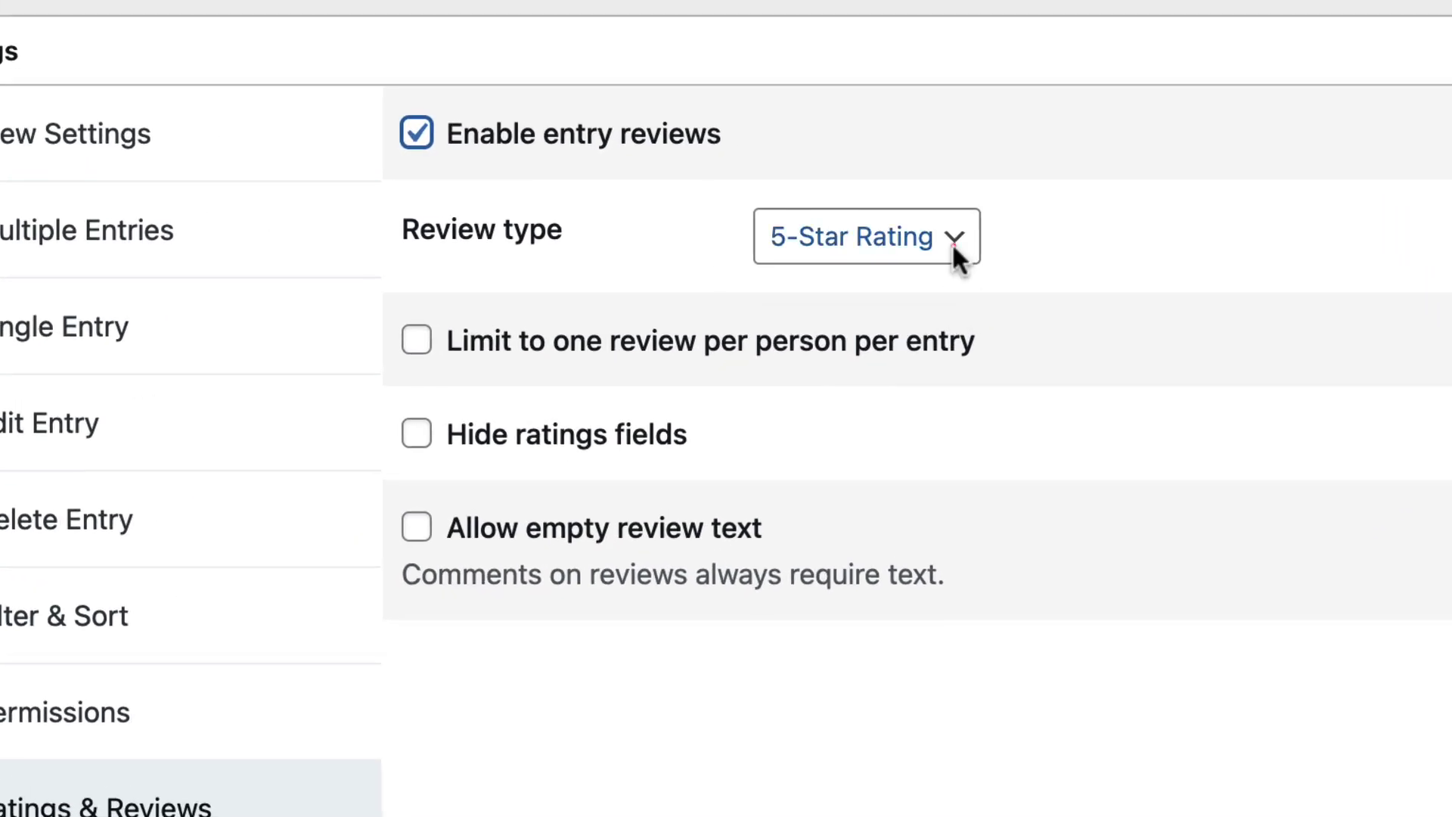
left_click(953, 245)
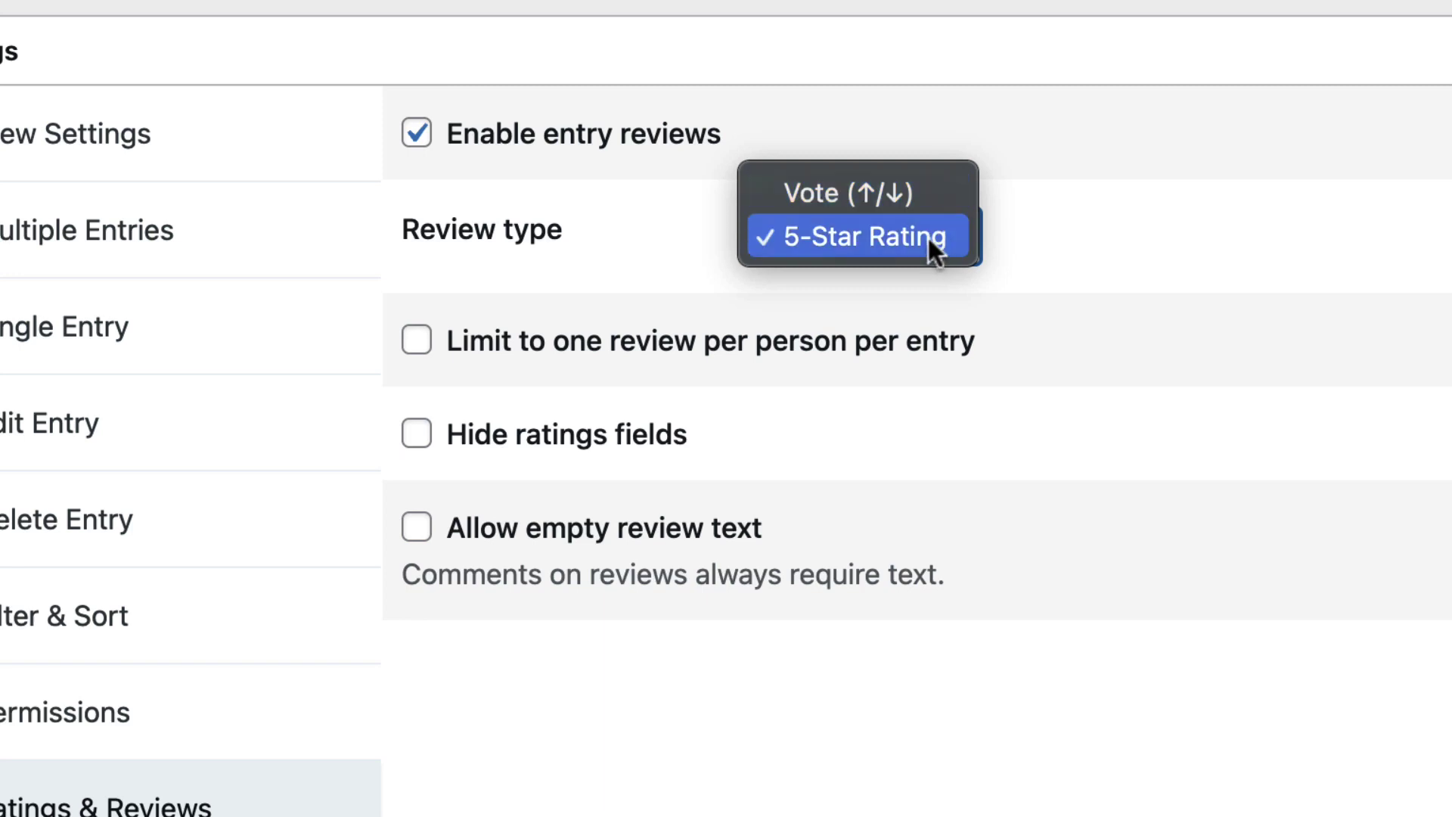
left_click(1057, 321)
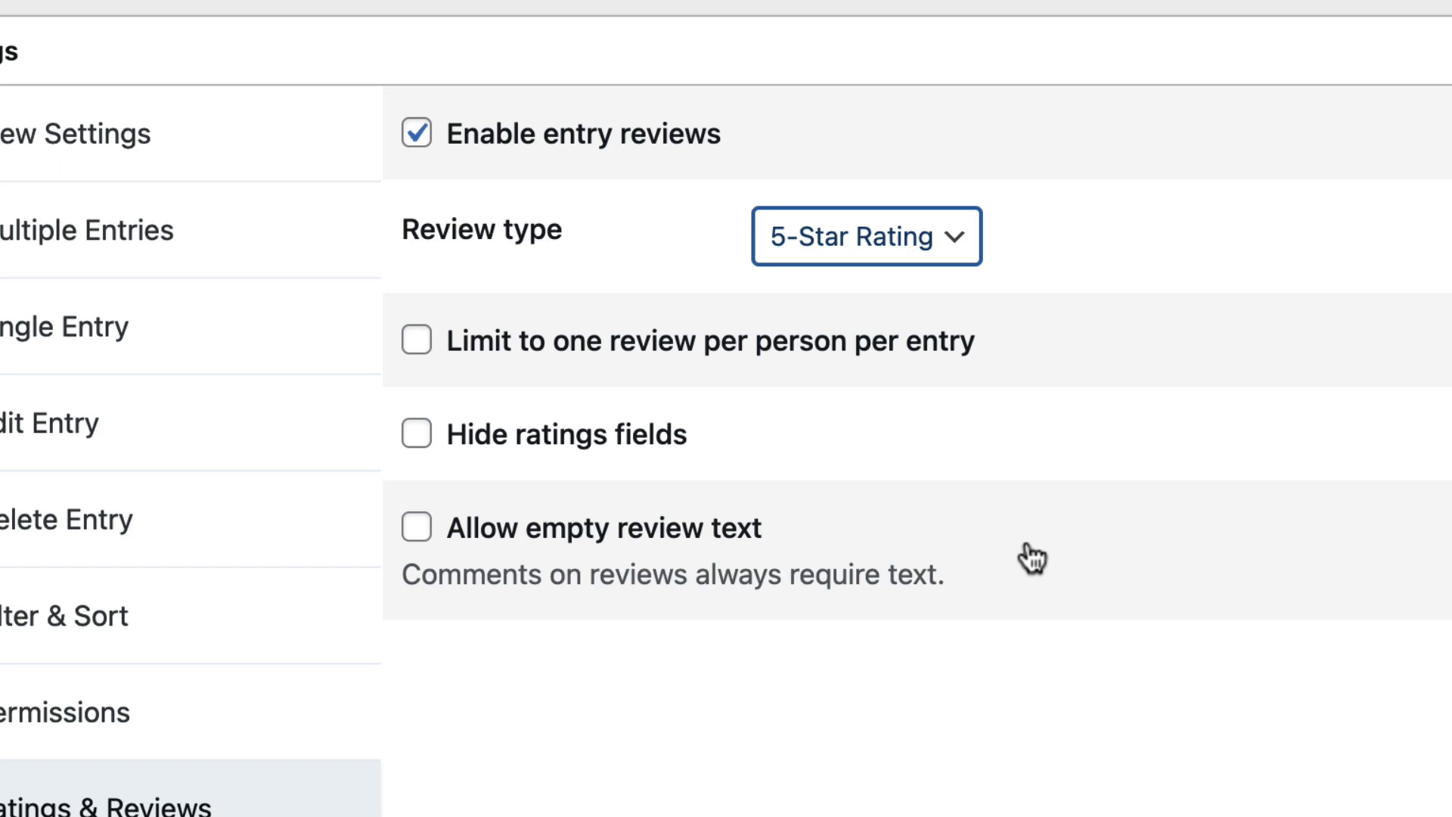
left_click(539, 340)
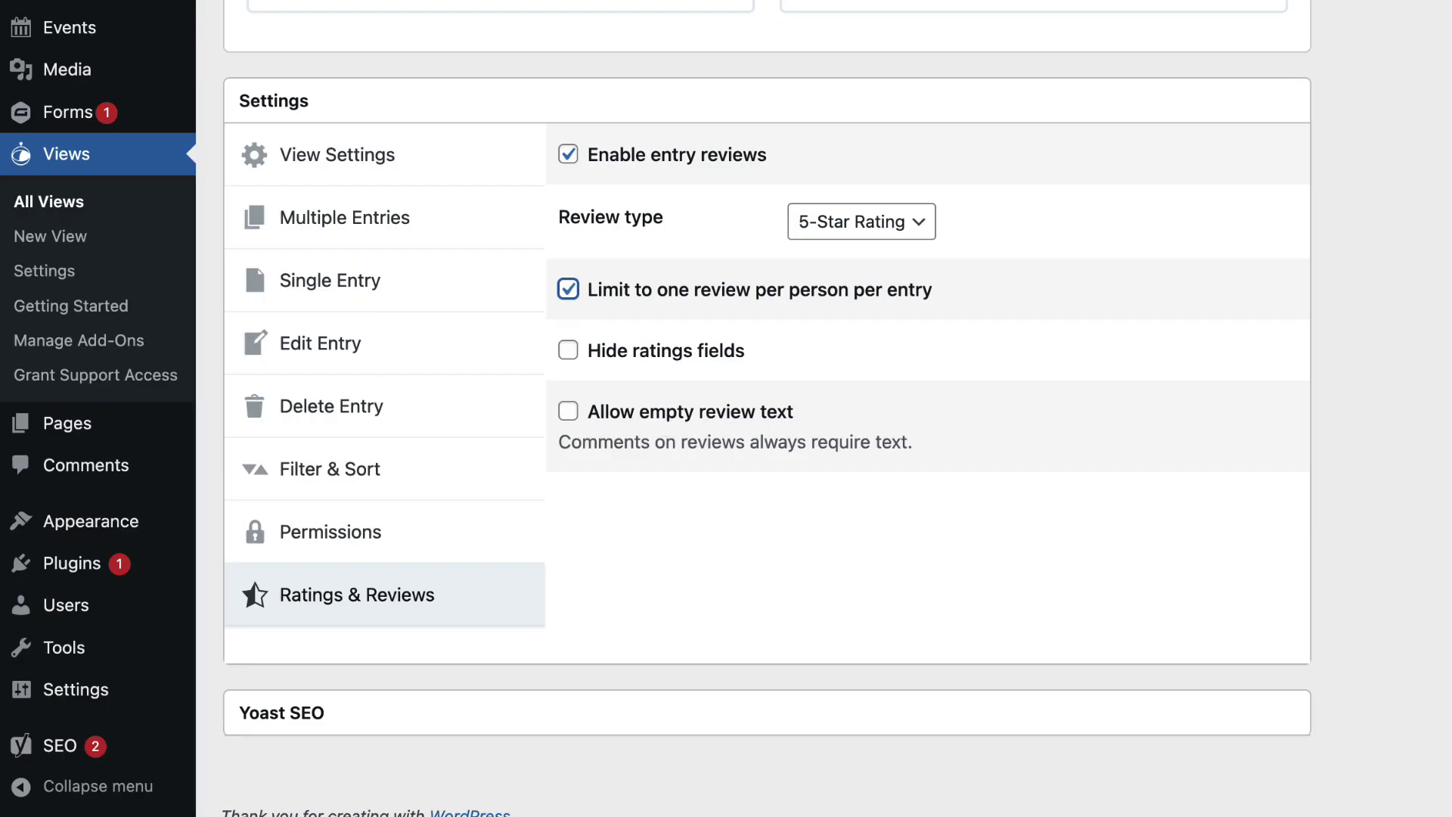
scroll(756, 409, "up", 20)
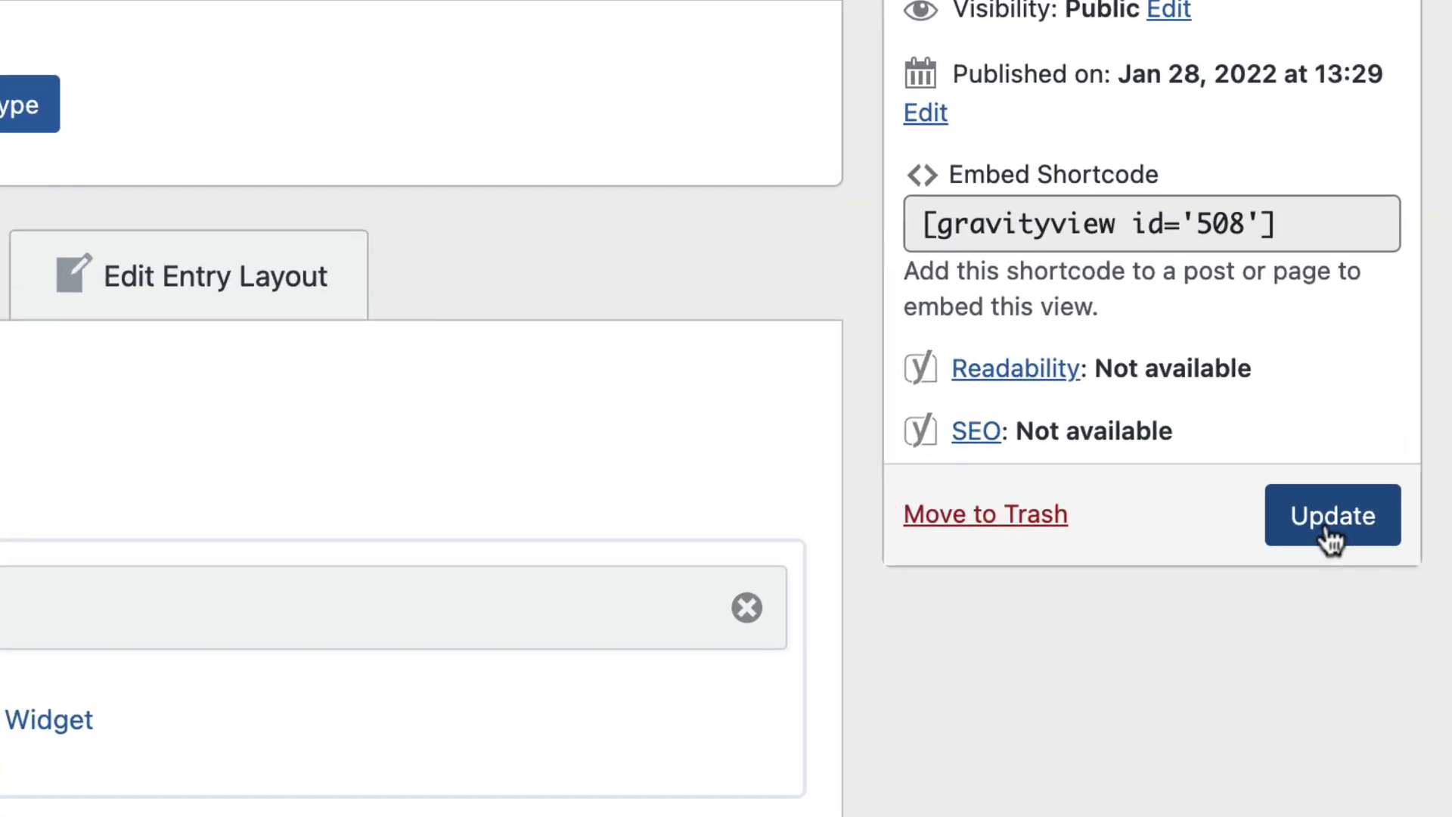
Update the view, then open My Cafe's listing page down to its review form.
left_click(1320, 521)
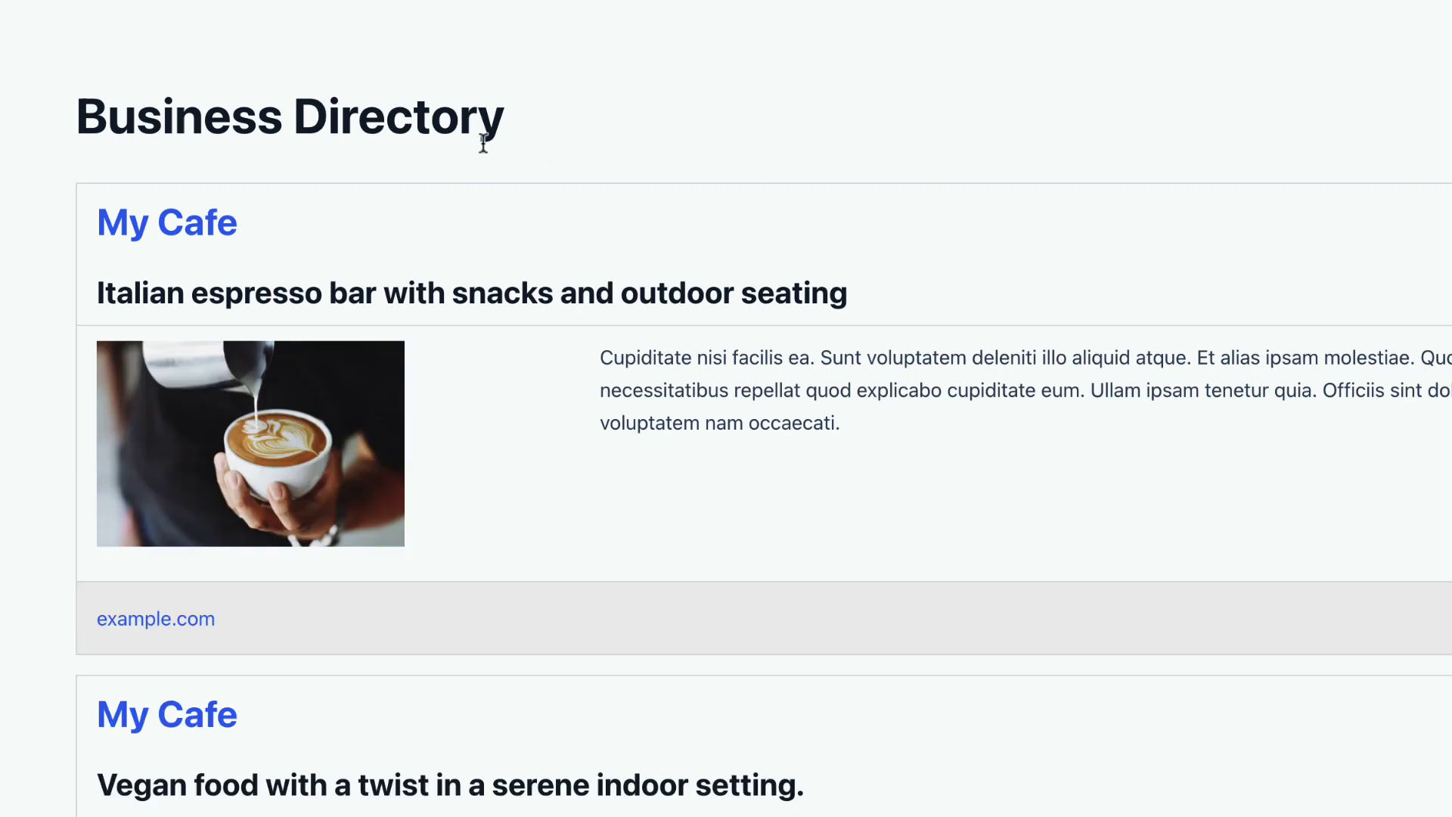
left_click(186, 234)
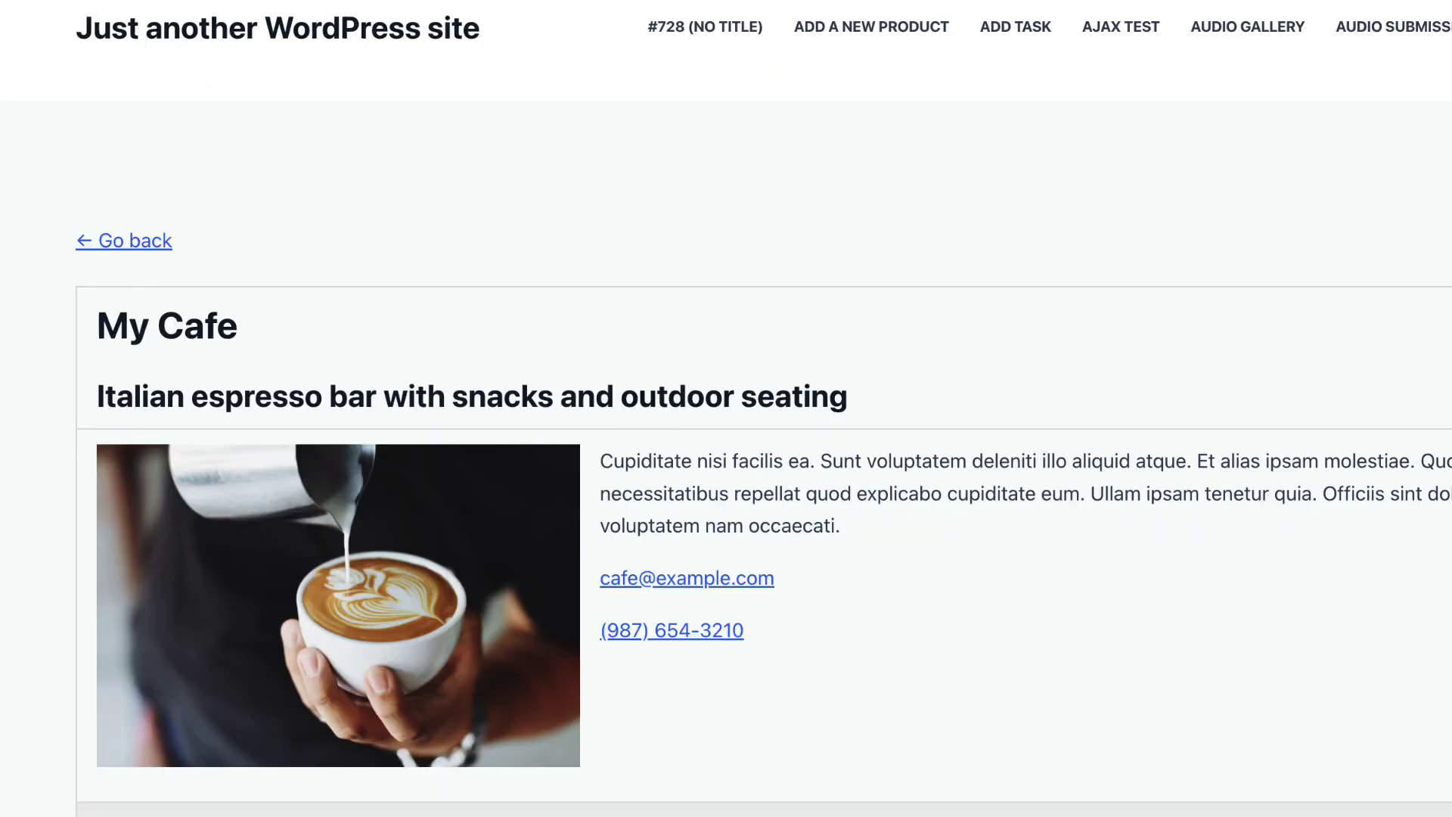
scroll(726, 408, "down", 10)
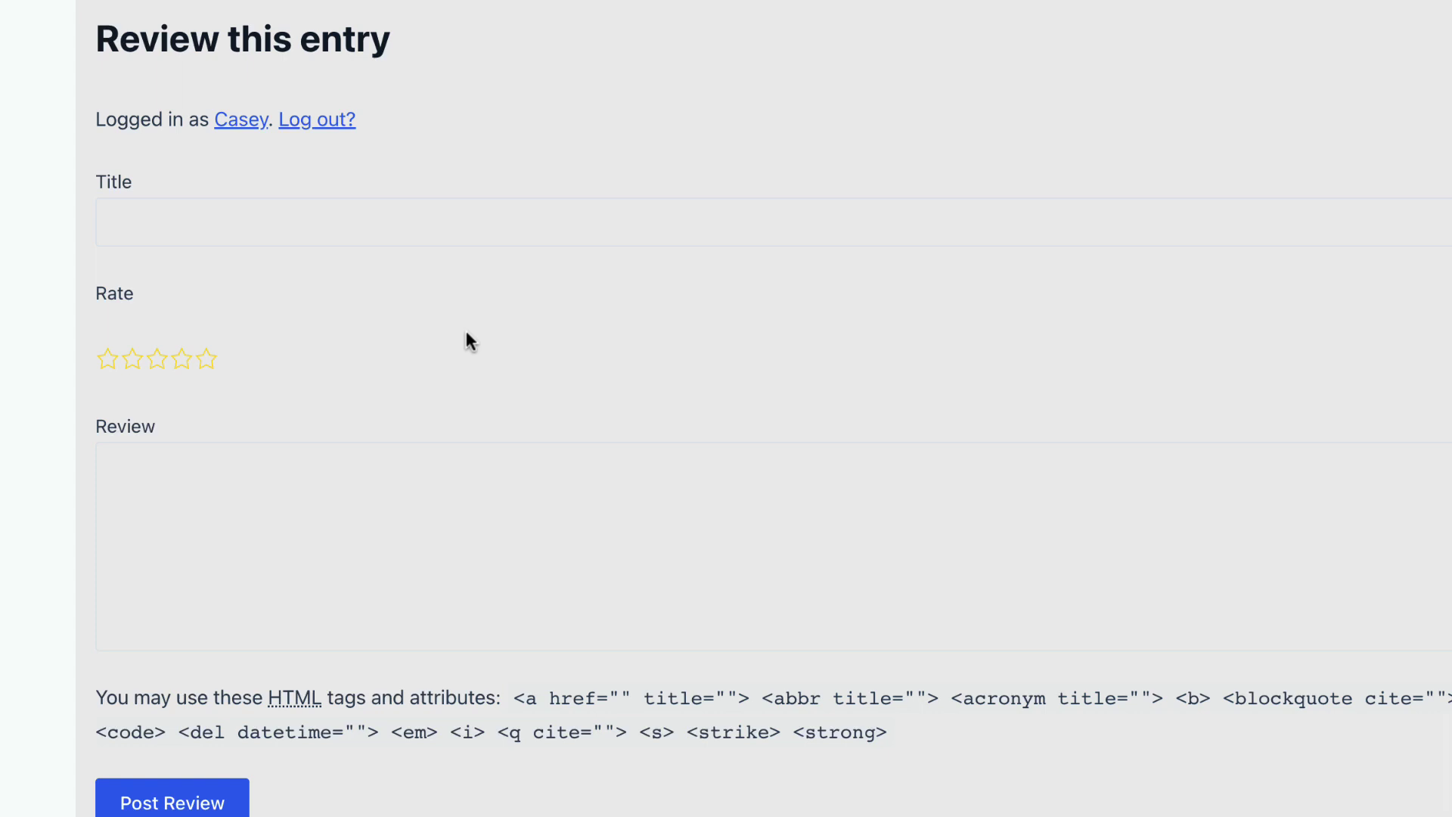
Post a five-star review on My Cafe titled 'Had a great meal!' saying 'Excellent service!'.
left_click(205, 224)
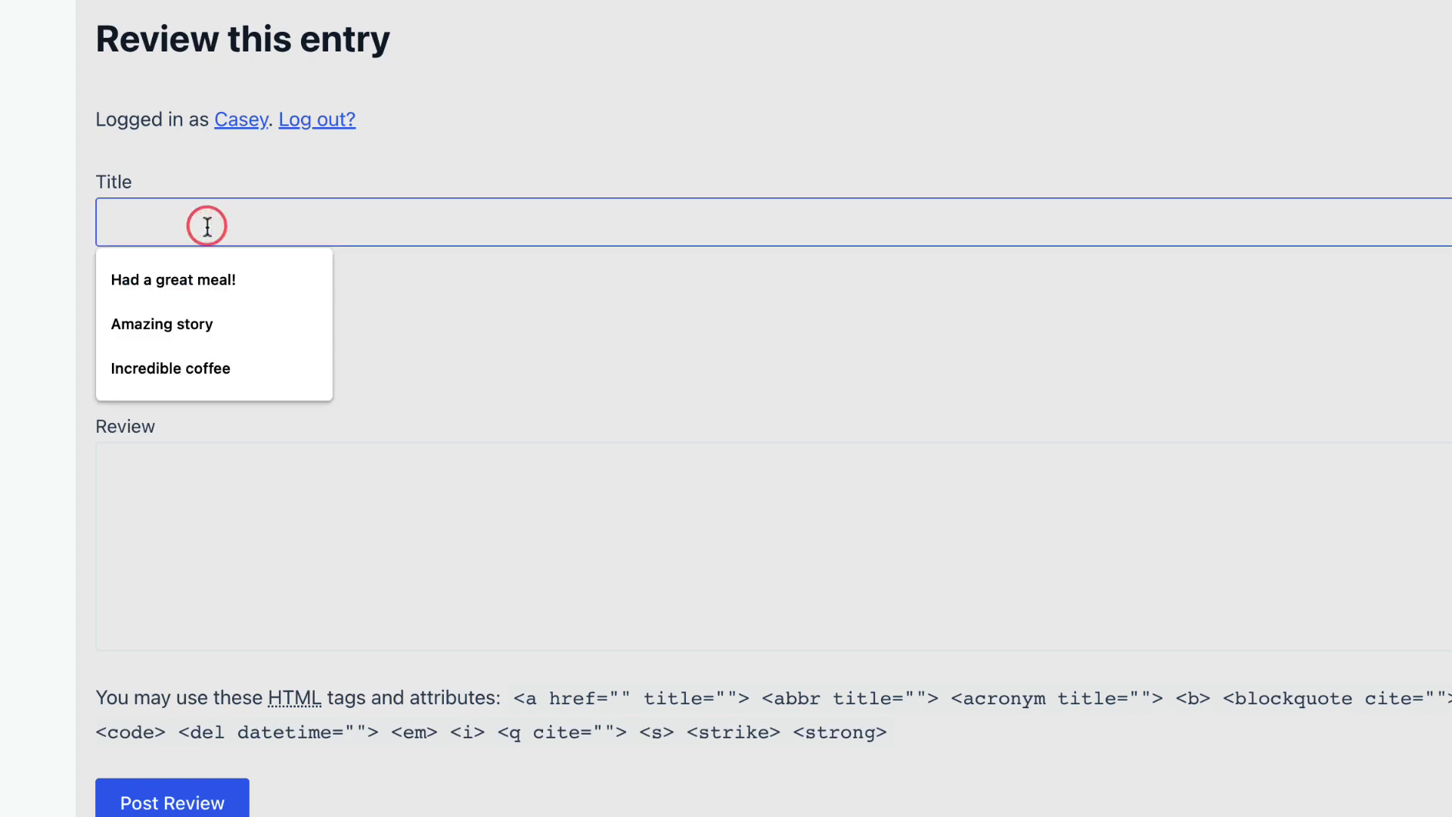
left_click(220, 274)
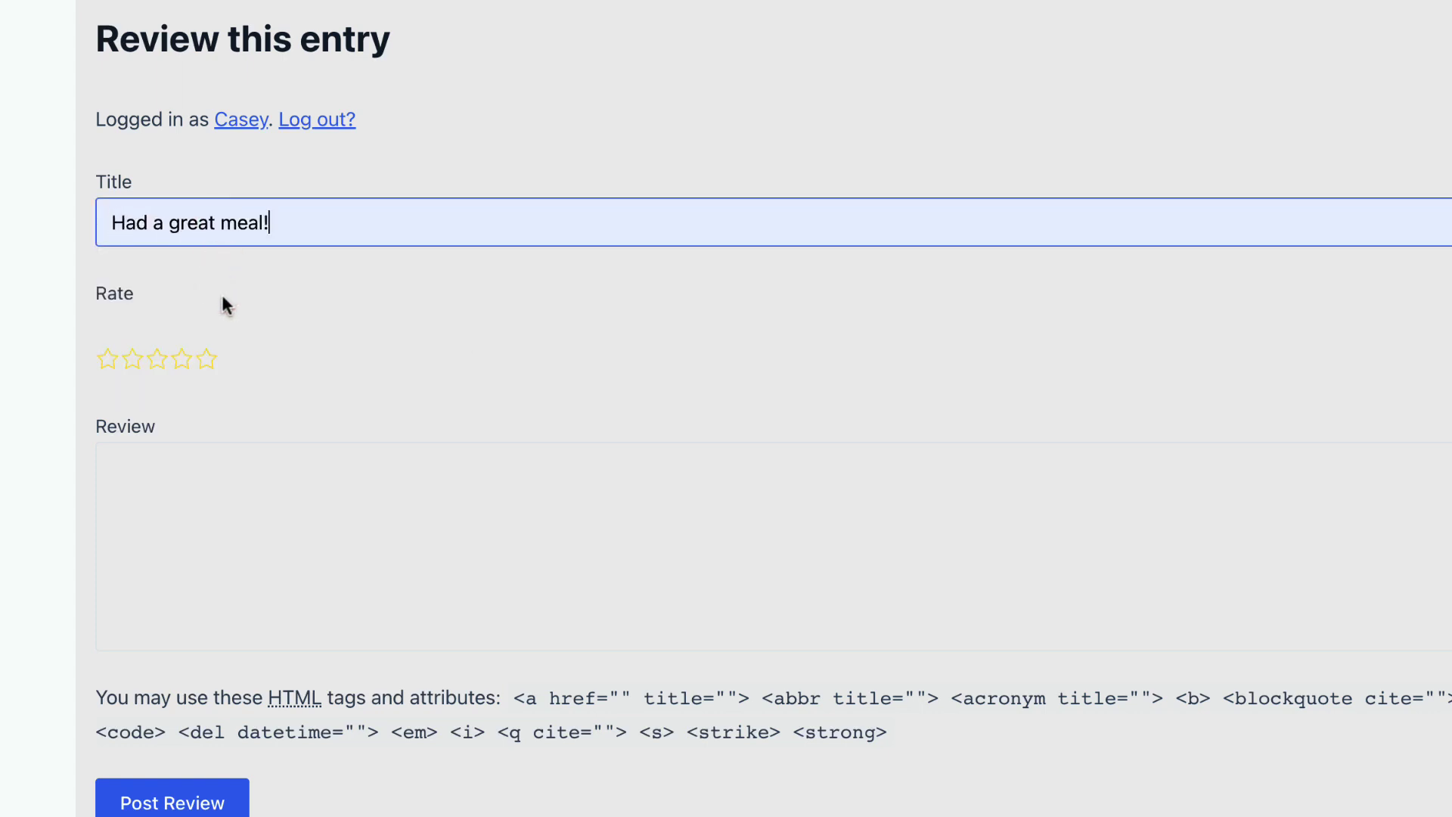
left_click(205, 363)
left_click(208, 370)
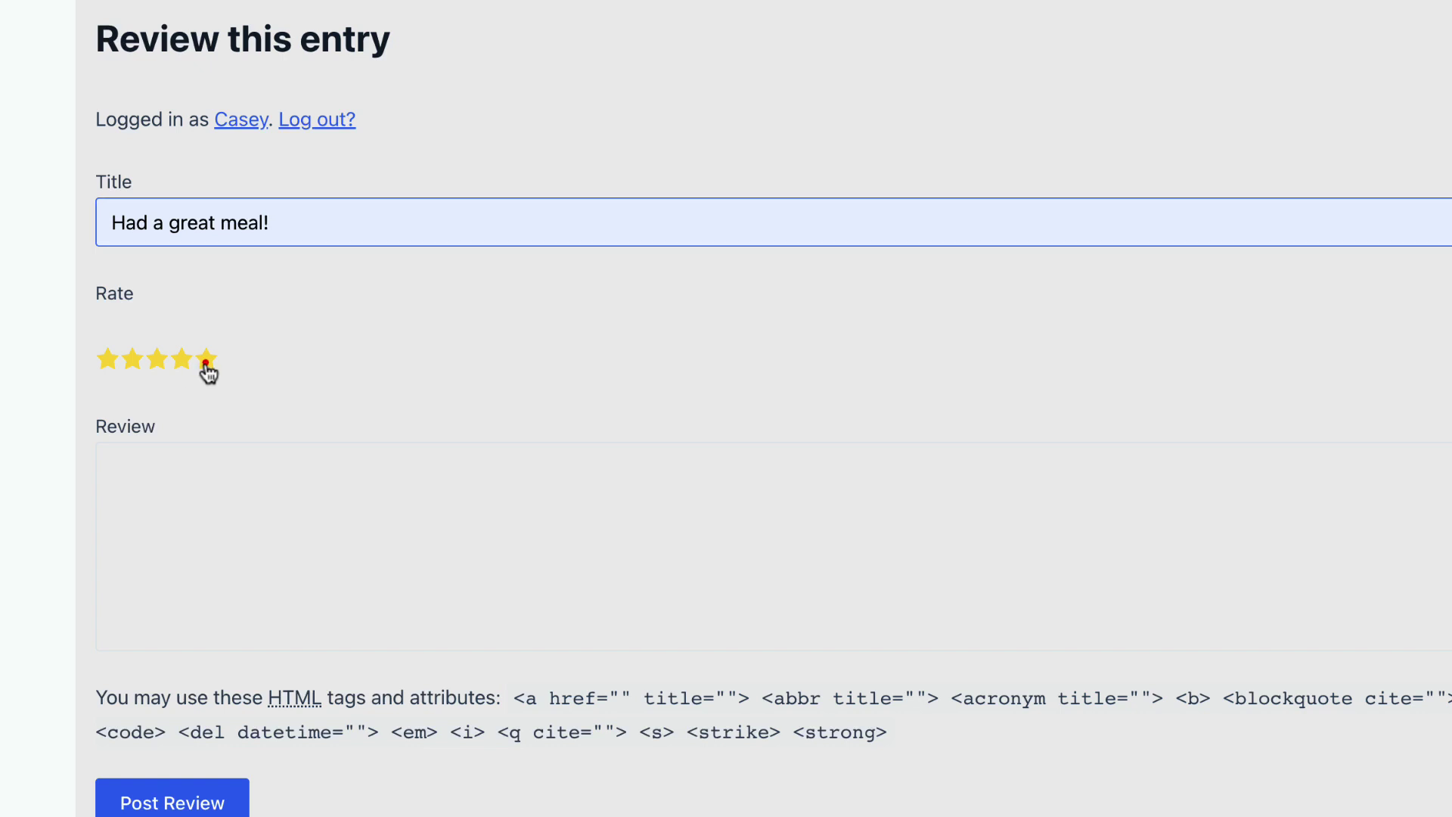
left_click(184, 487)
type("Excellent ")
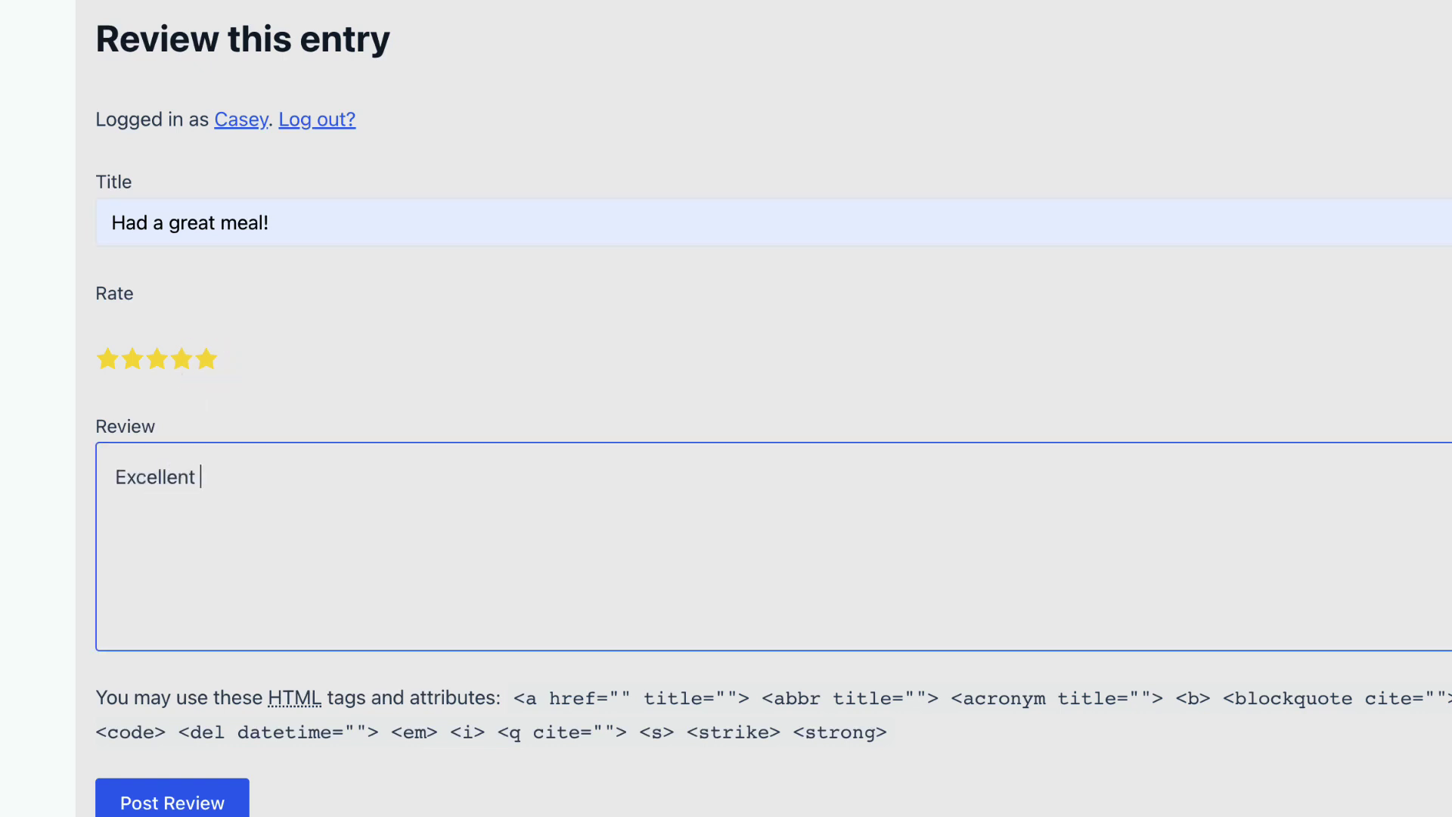
type("service!")
scroll(755, 534, "down", 5)
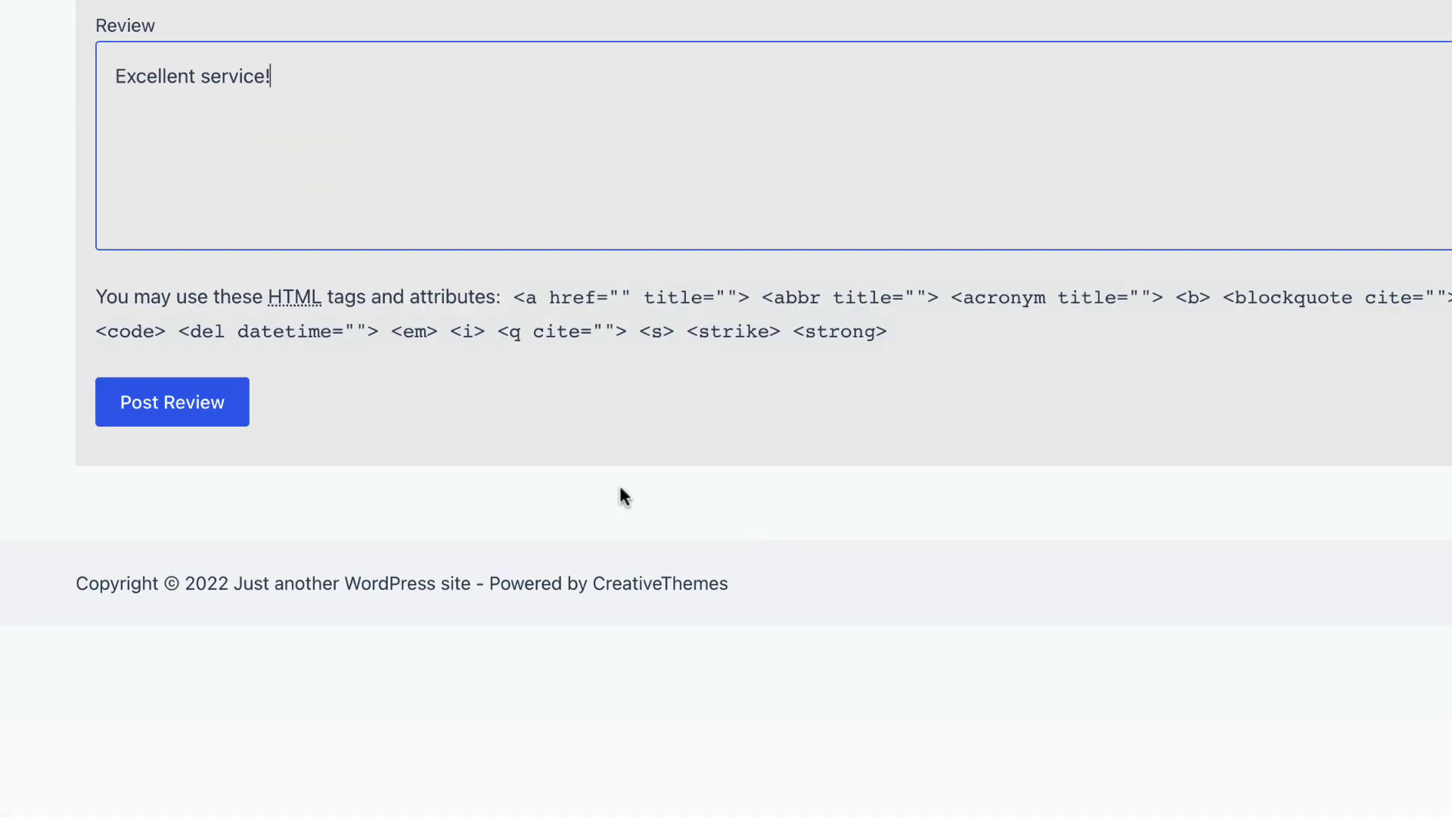
left_click(174, 413)
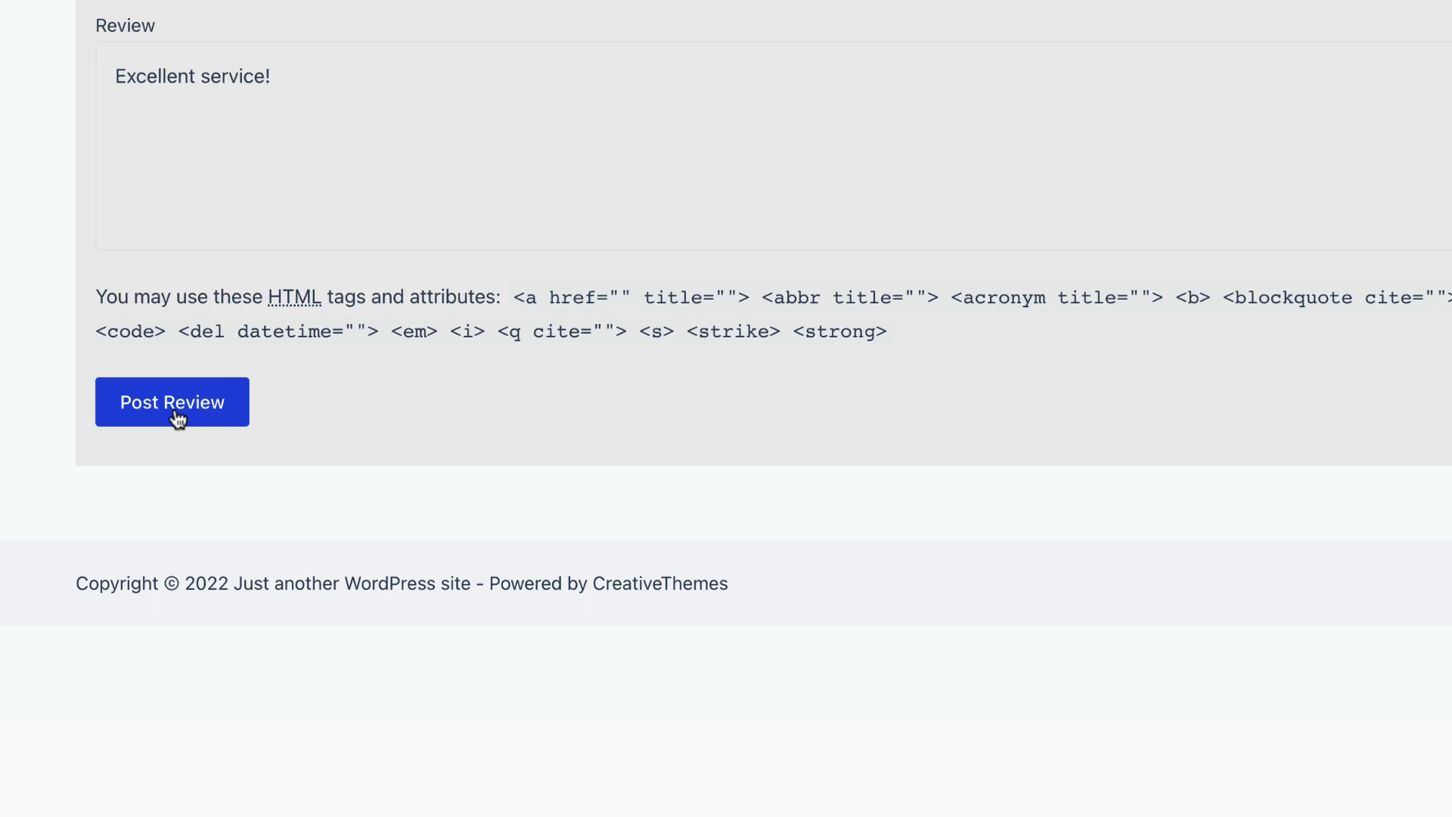
scroll(726, 409, "down", 10)
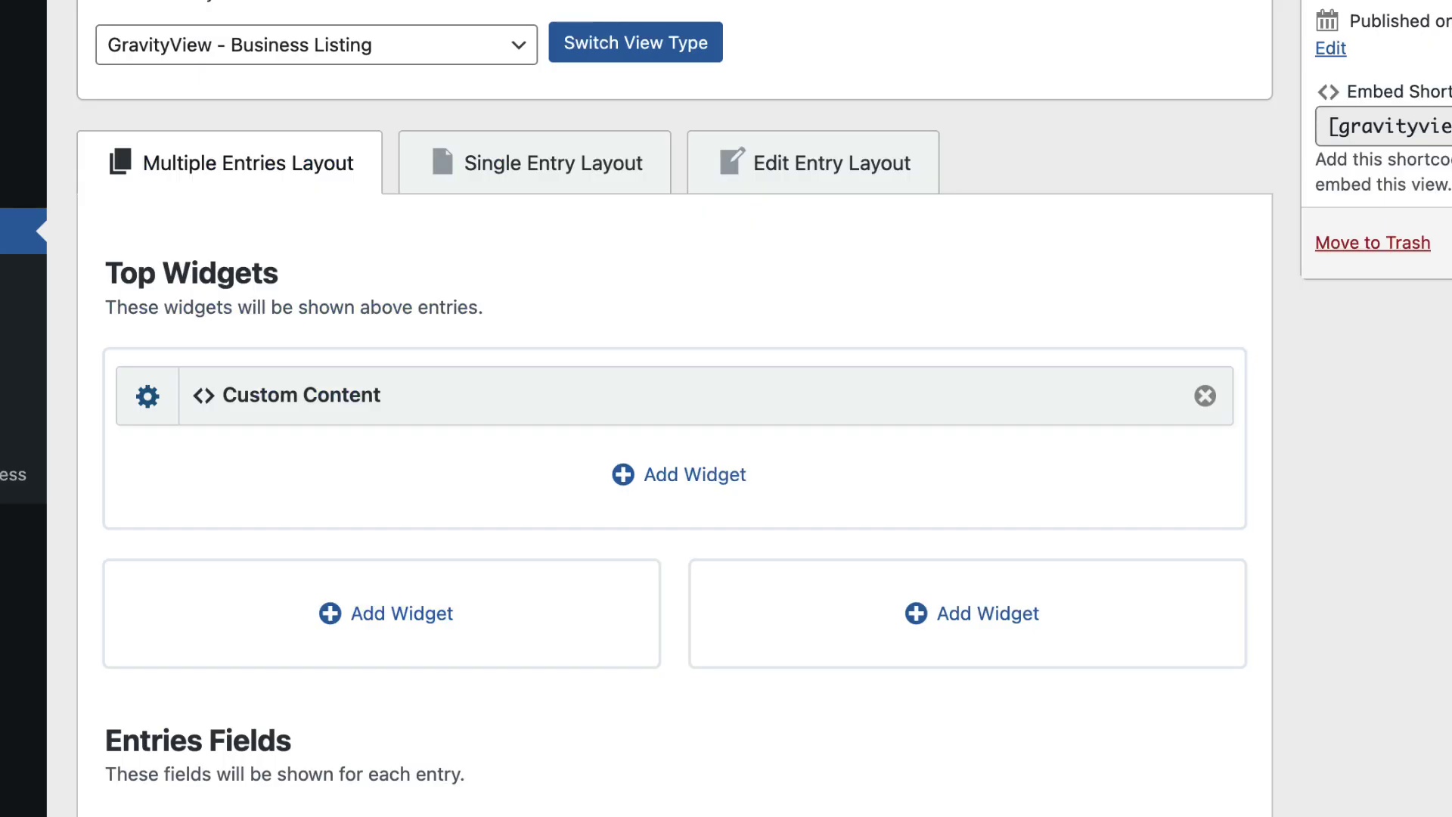
Add the Reviews Link field to the Multiple Entries Other Fields area and update the view.
scroll(673, 408, "down", 15)
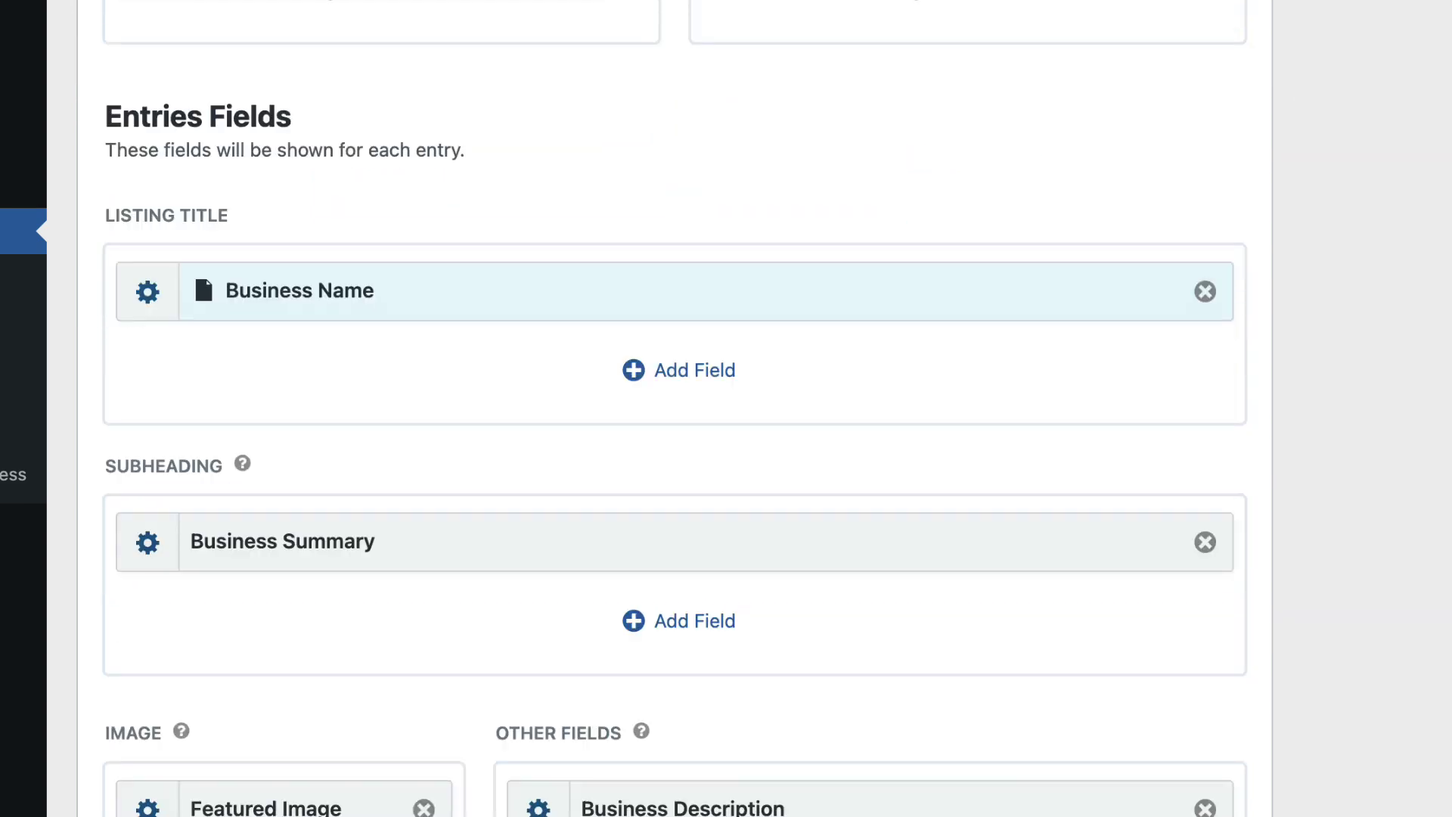
scroll(672, 409, "down", 1)
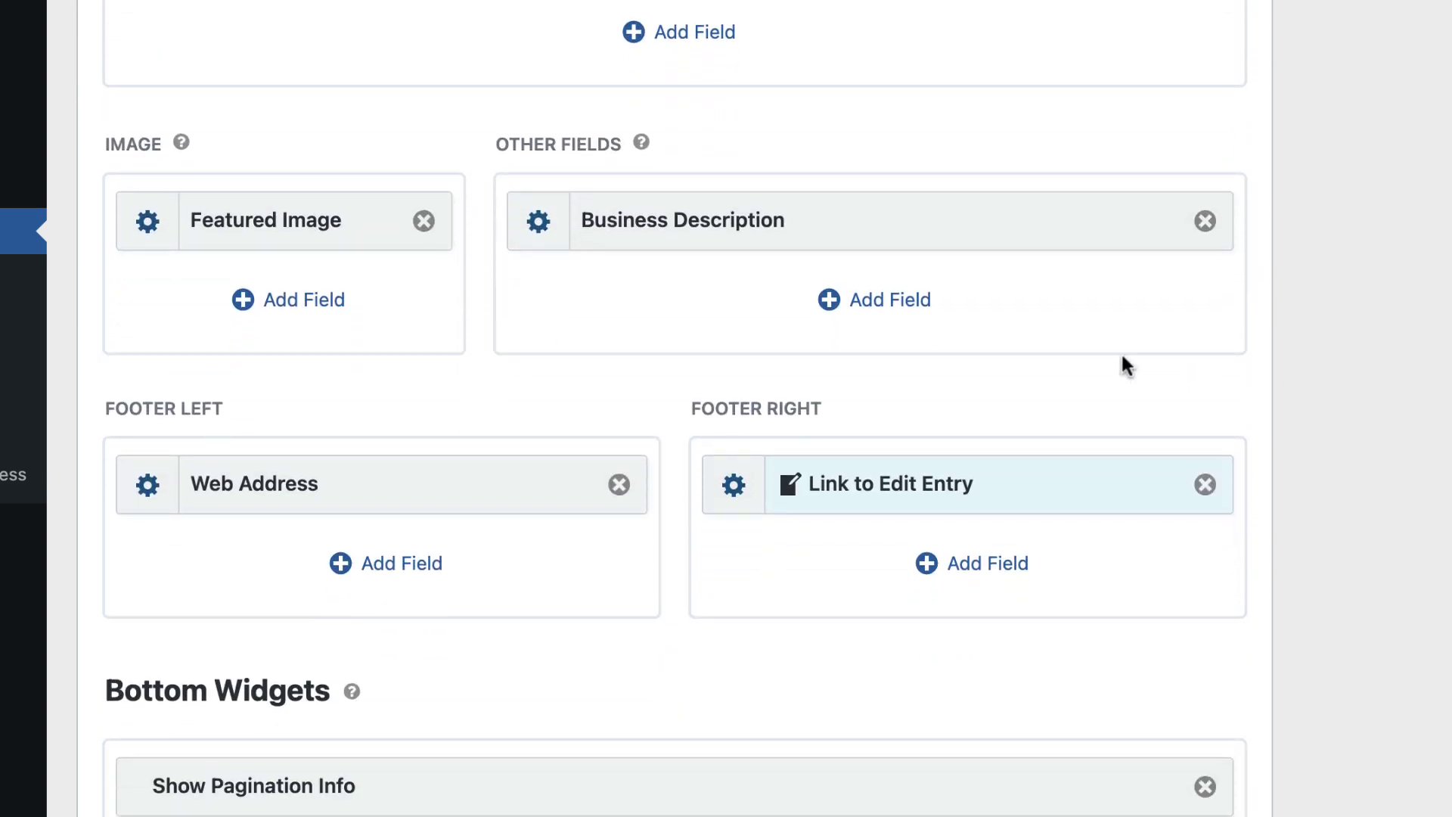
left_click(855, 306)
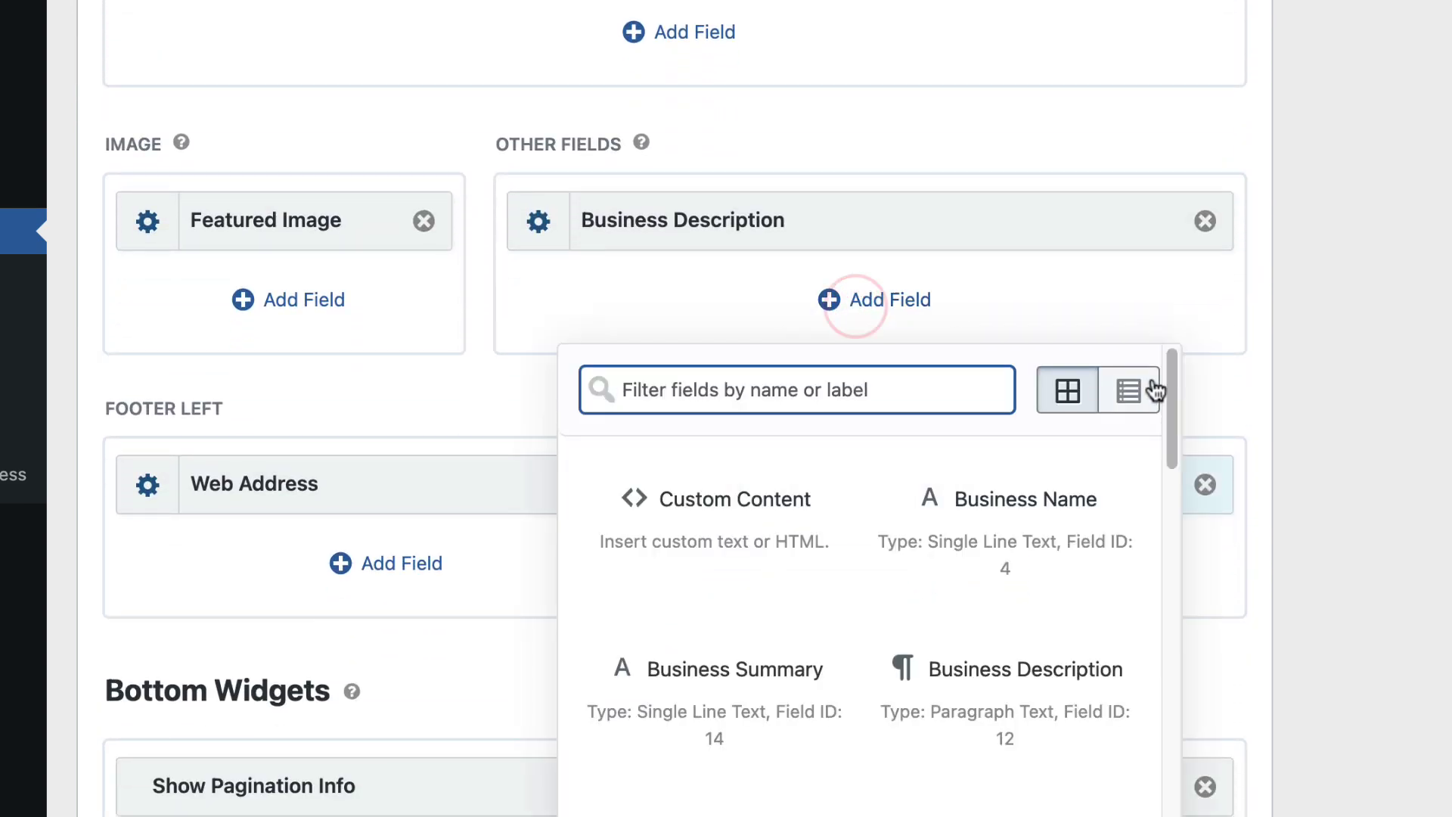
left_click_drag(1165, 370, 1176, 673)
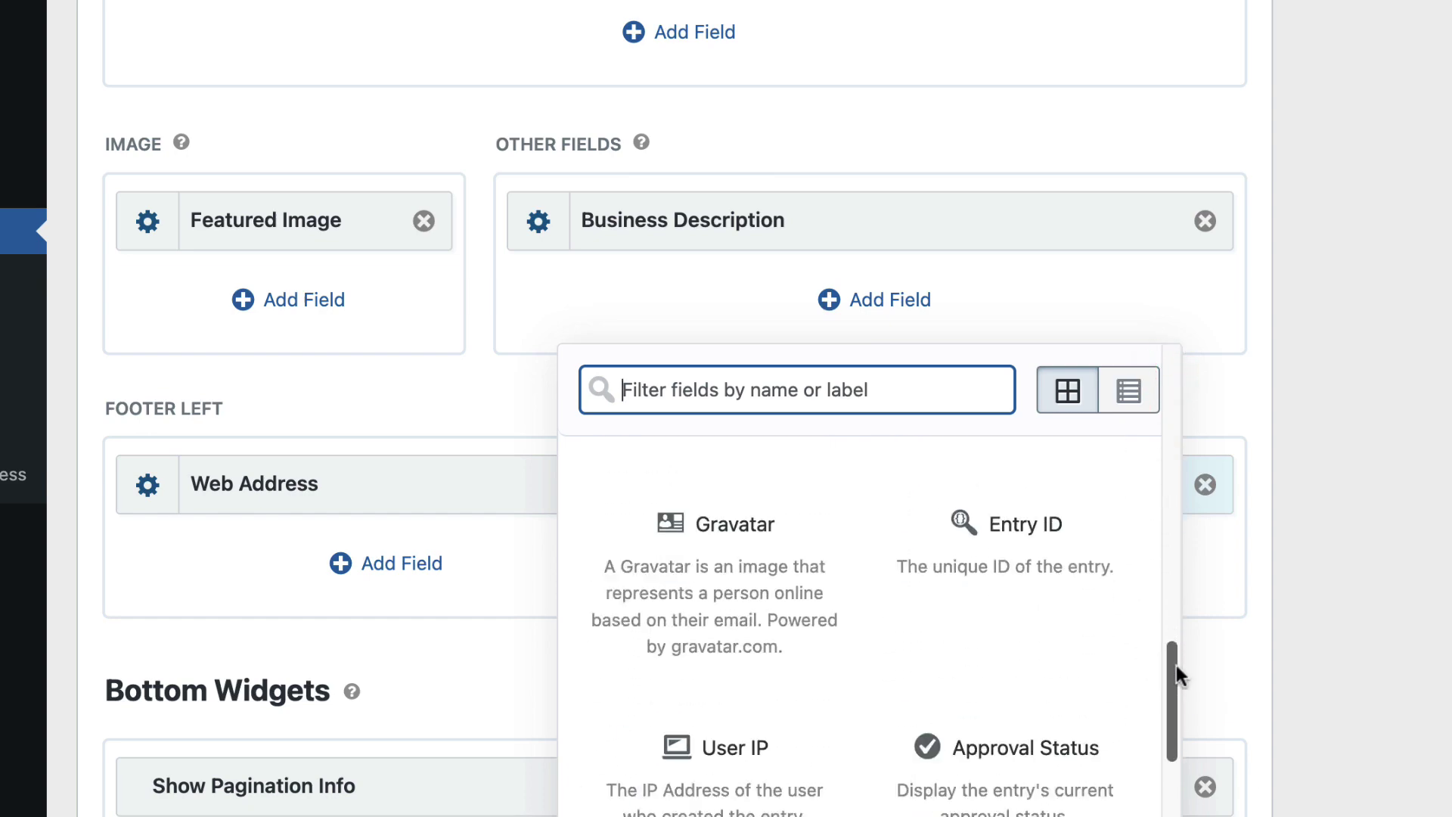
scroll(862, 626, "down", 15)
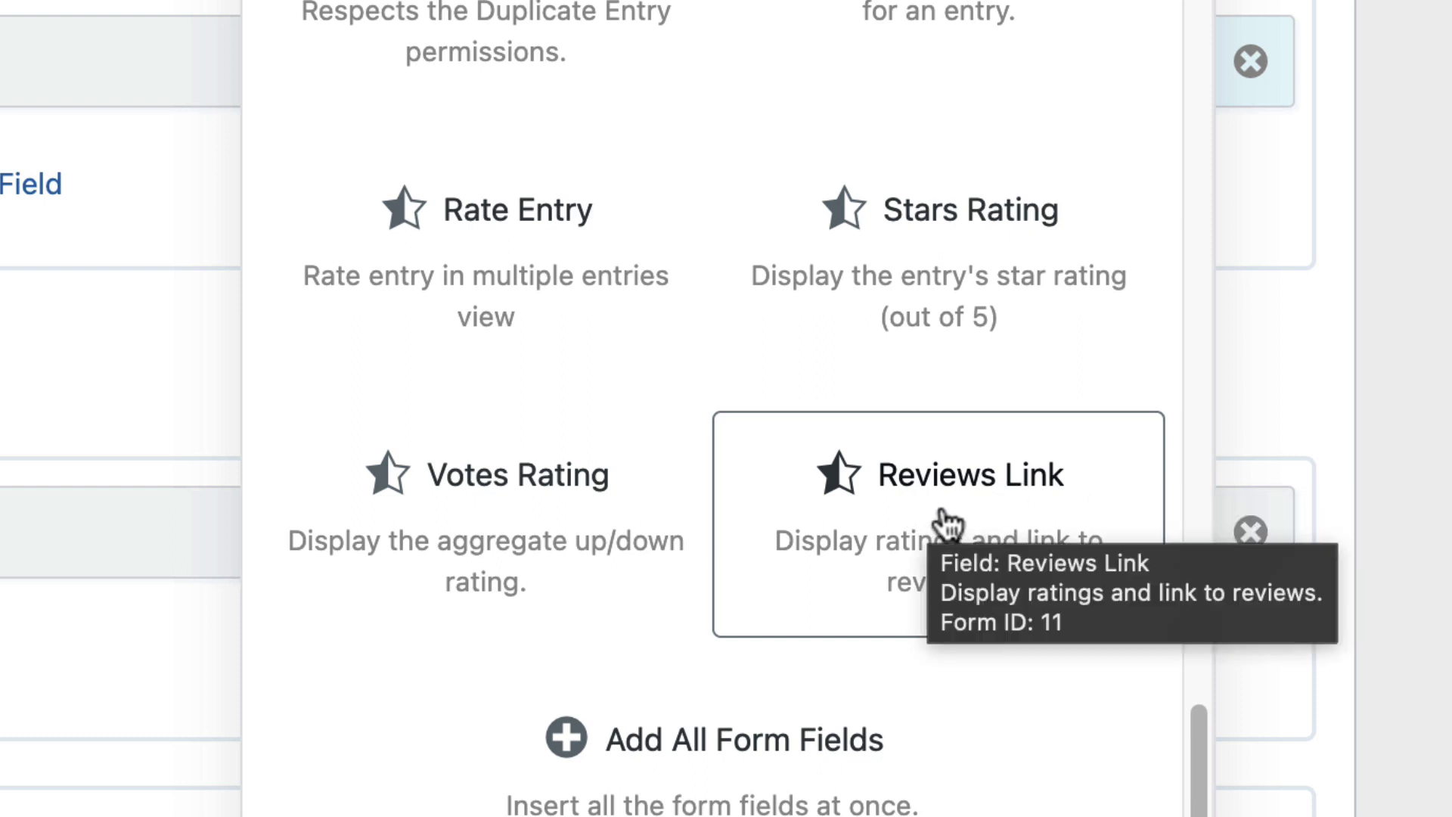
left_click(936, 537)
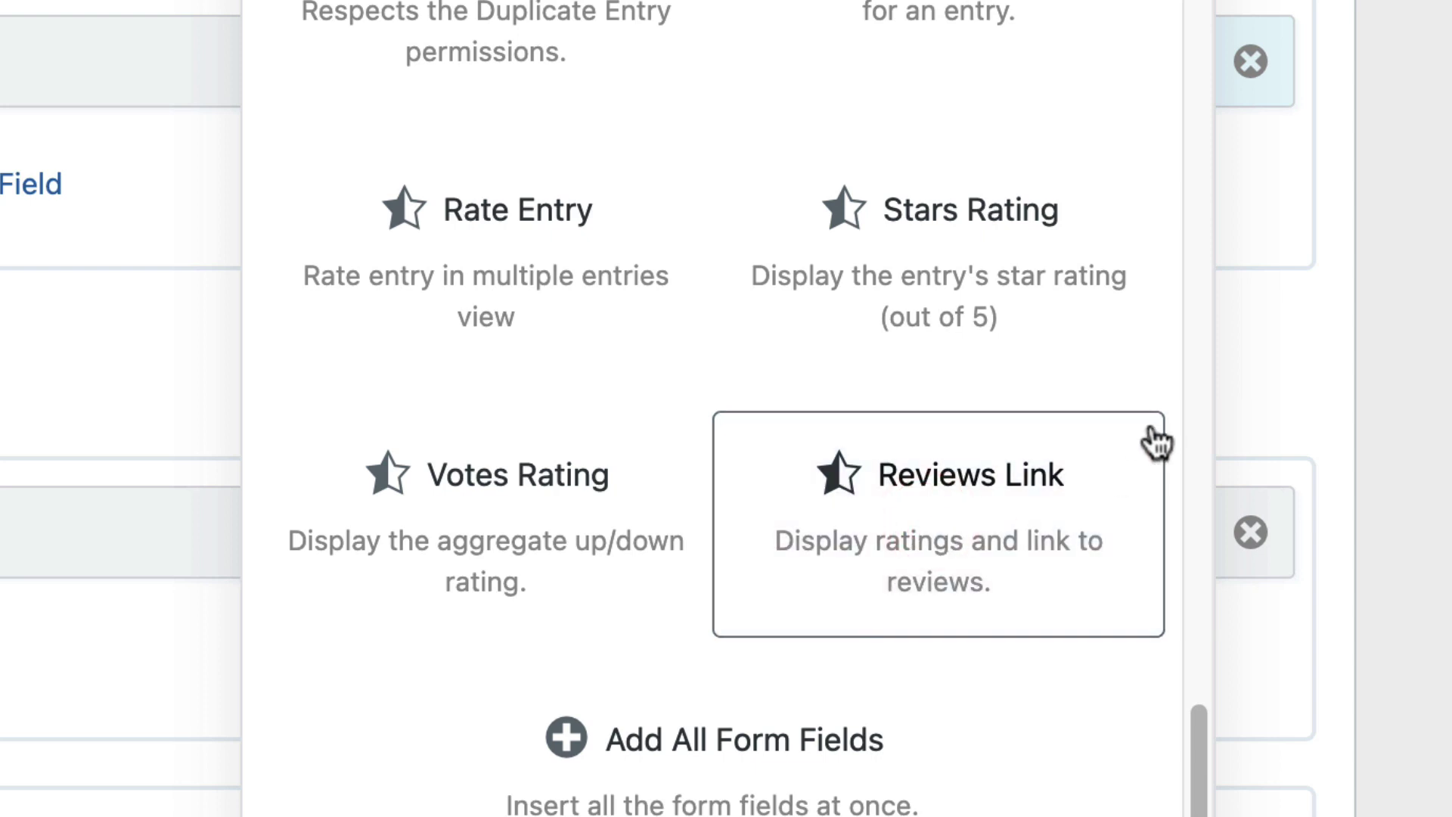
key("Escape")
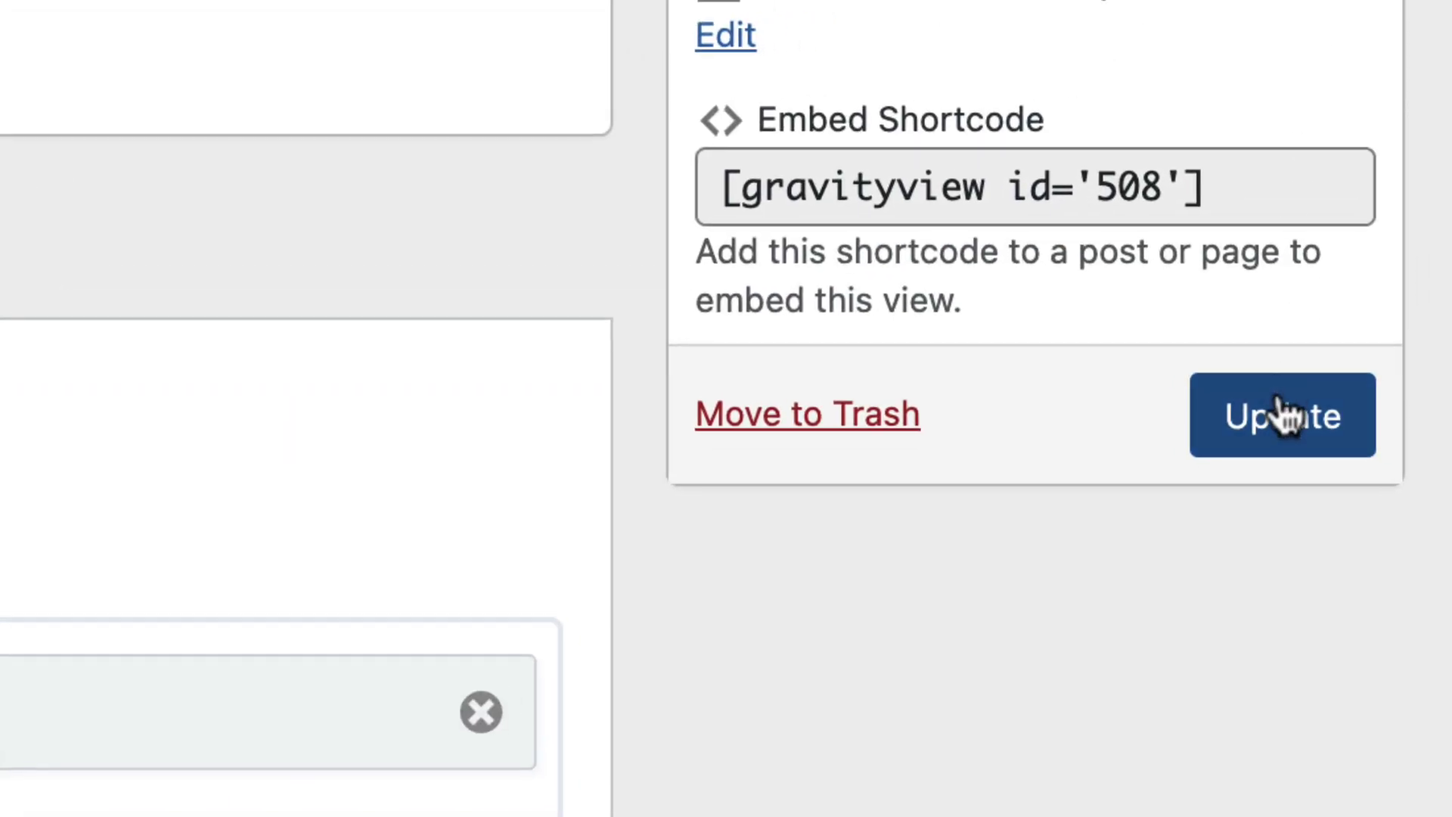
left_click(1283, 414)
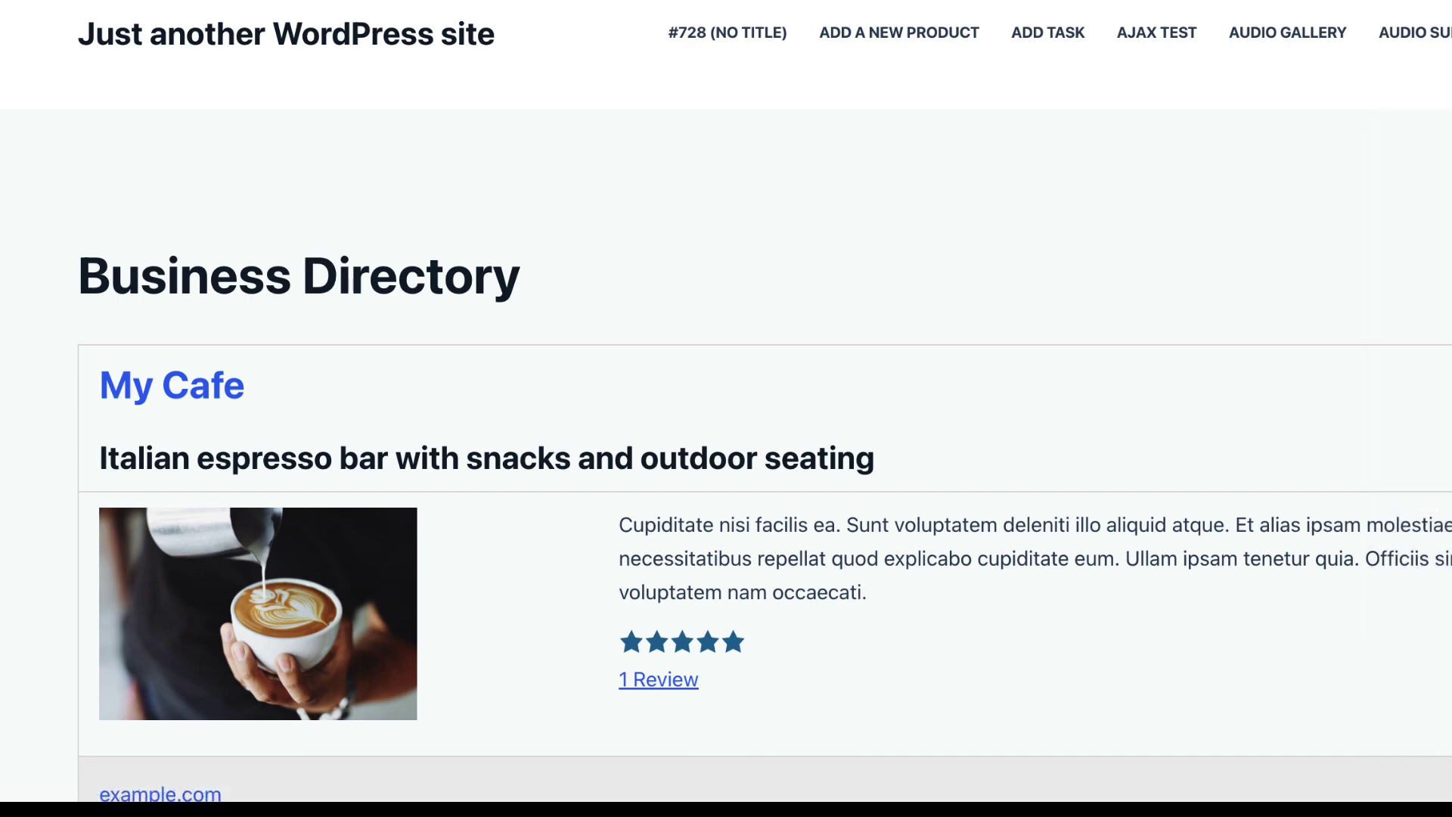
Follow My Cafe's '1 Review' link to its entry page and view the posted review.
scroll(764, 401, "down", 5)
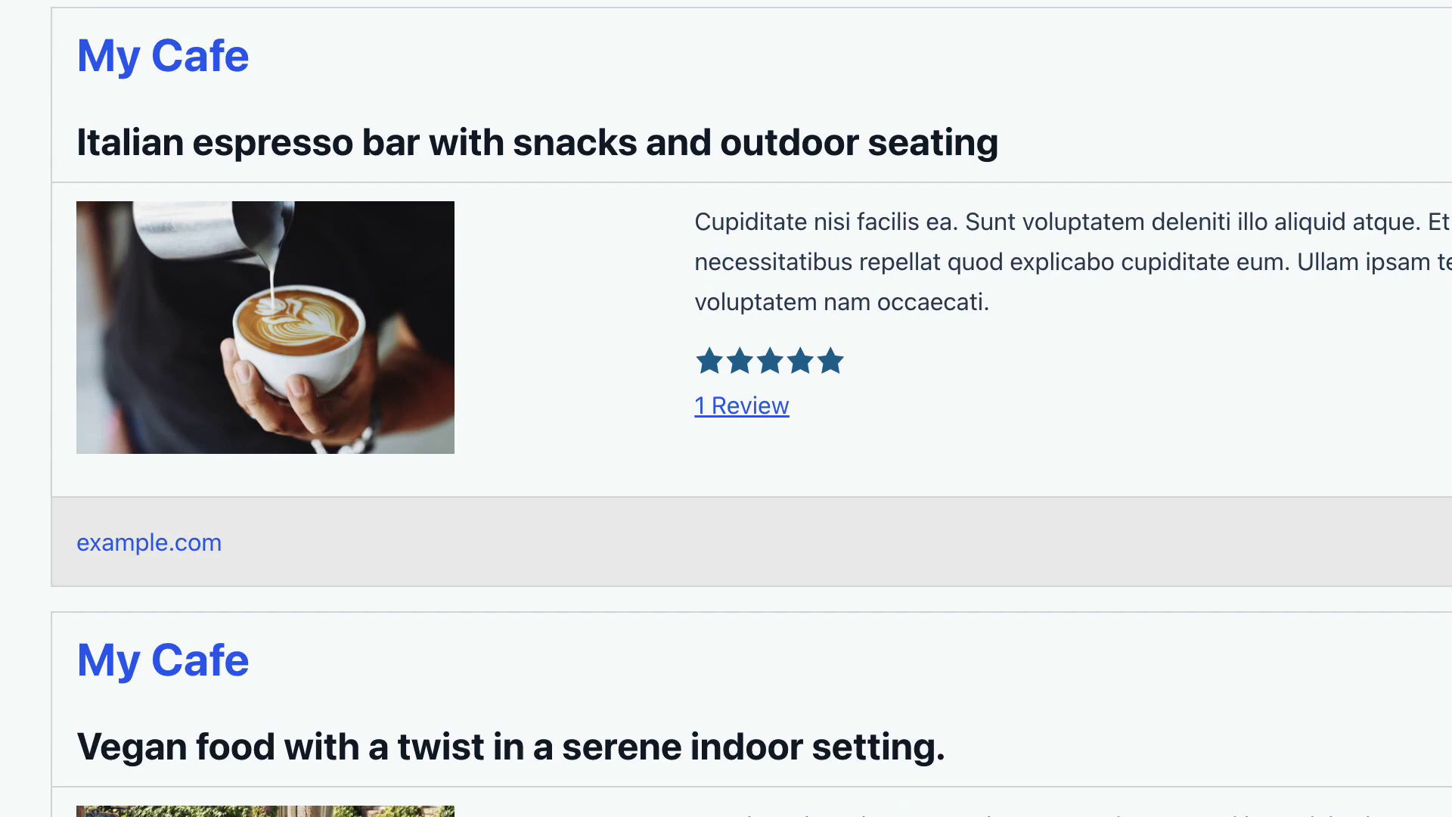
left_click(755, 408)
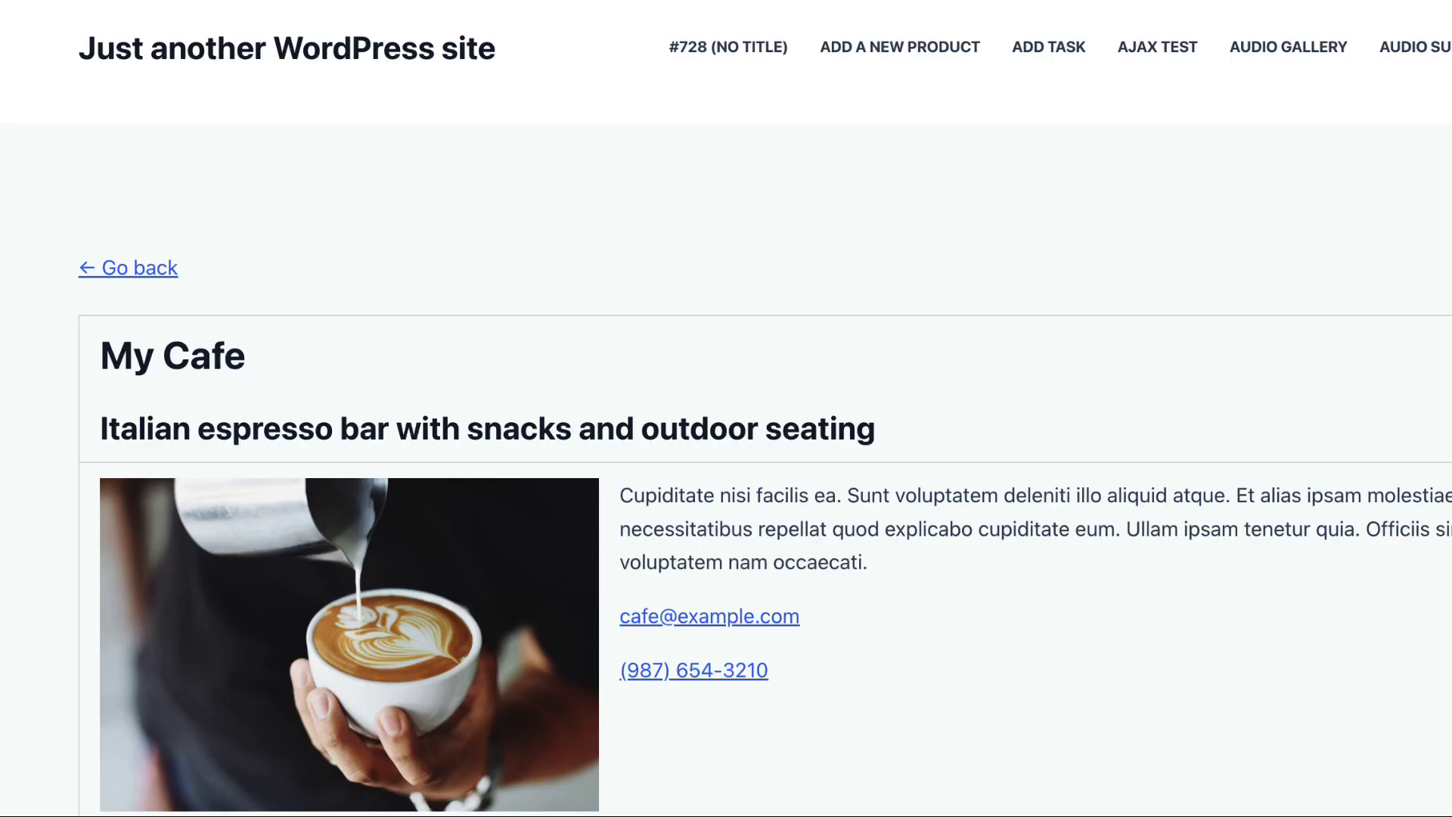
scroll(765, 408, "down", 7)
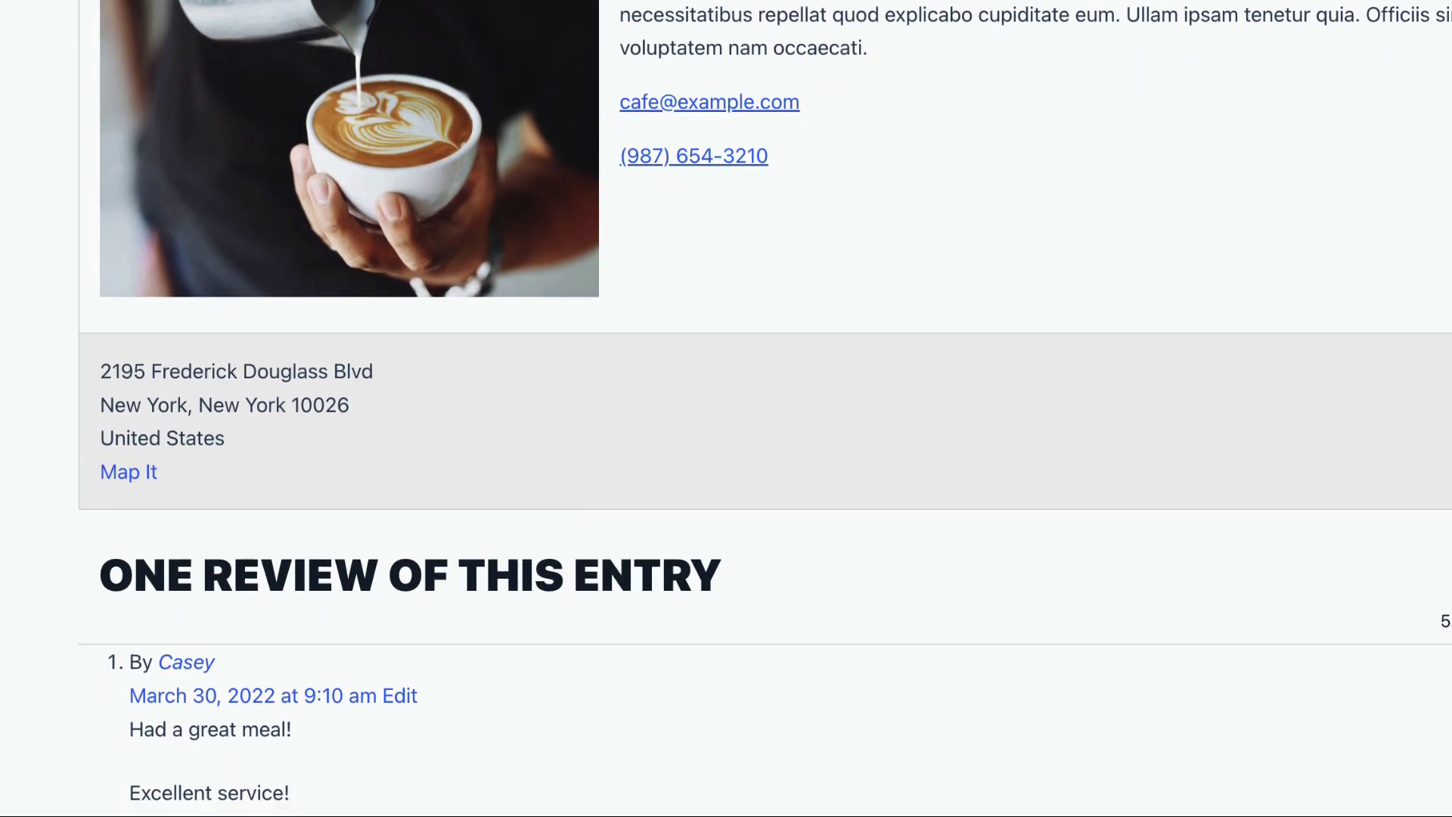
scroll(765, 408, "down", 5)
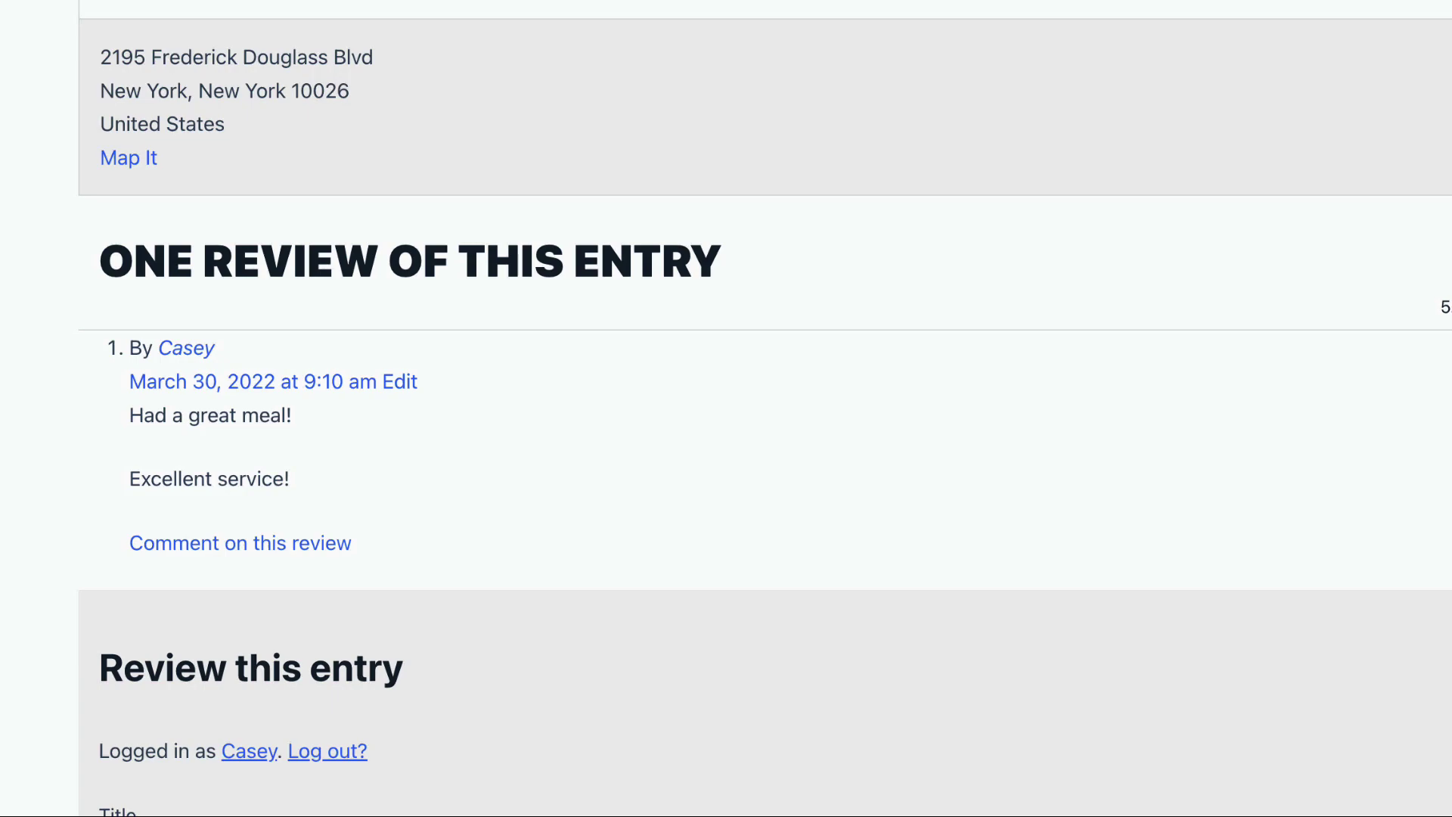